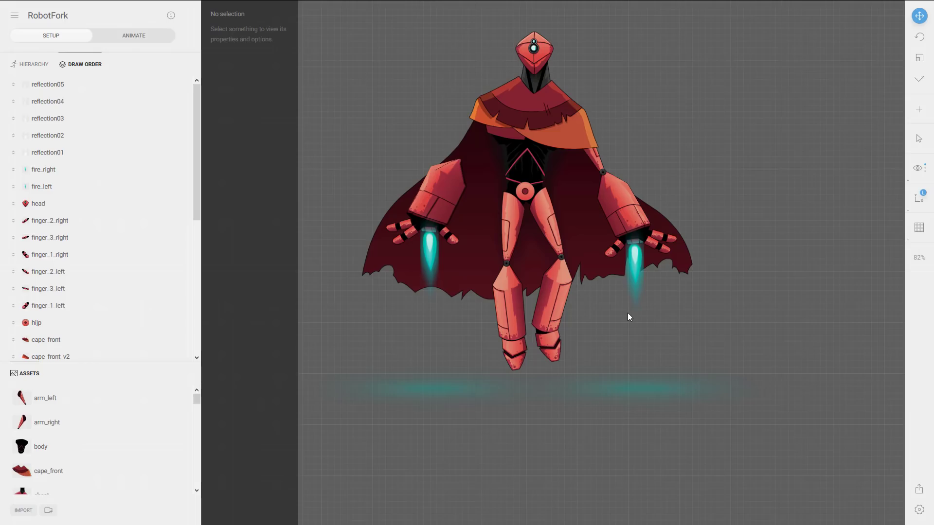
Step: Add the foot_right asset to the canvas below and to the left of the robot, and delete it again
mouse_move(530, 3)
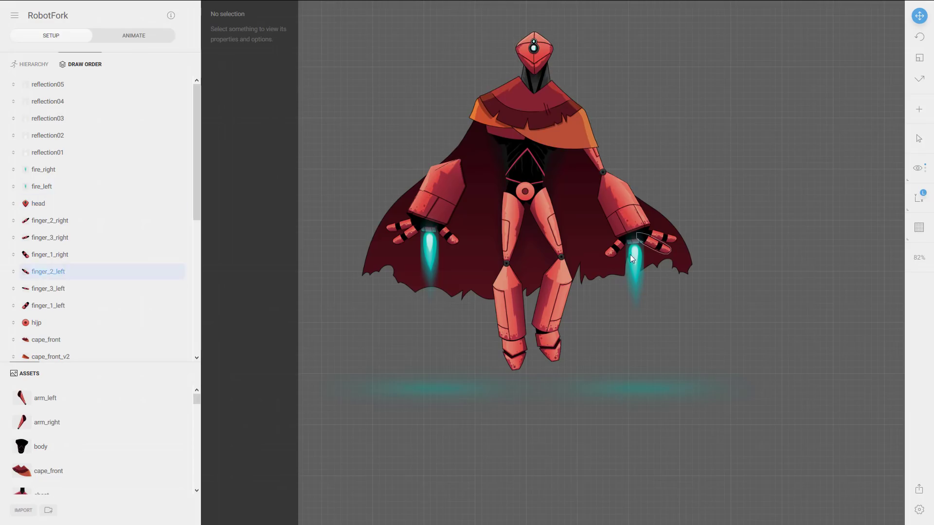
scroll(76, 453, "down", 5)
scroll(75, 453, "down", 5)
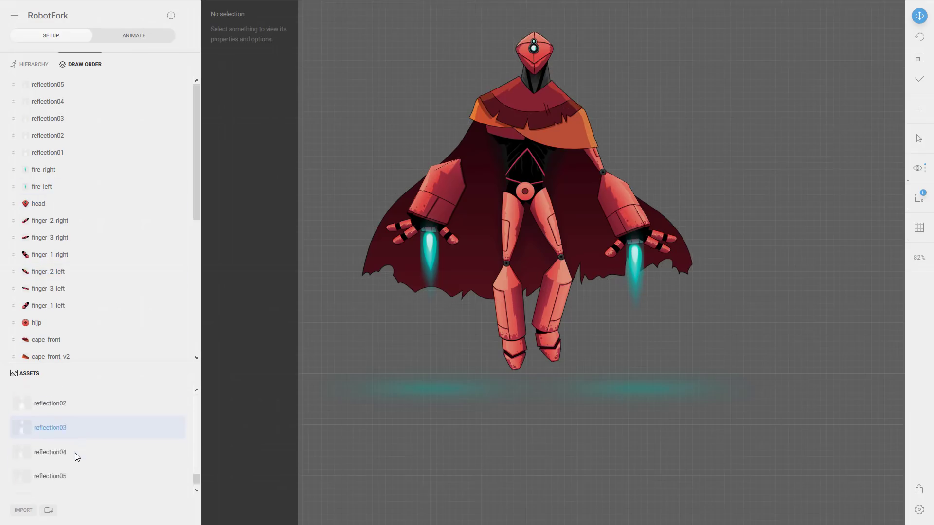
mouse_move(65, 436)
left_mouse_down()
mouse_move(57, 431)
mouse_move(337, 410)
left_mouse_up()
left_click(337, 409)
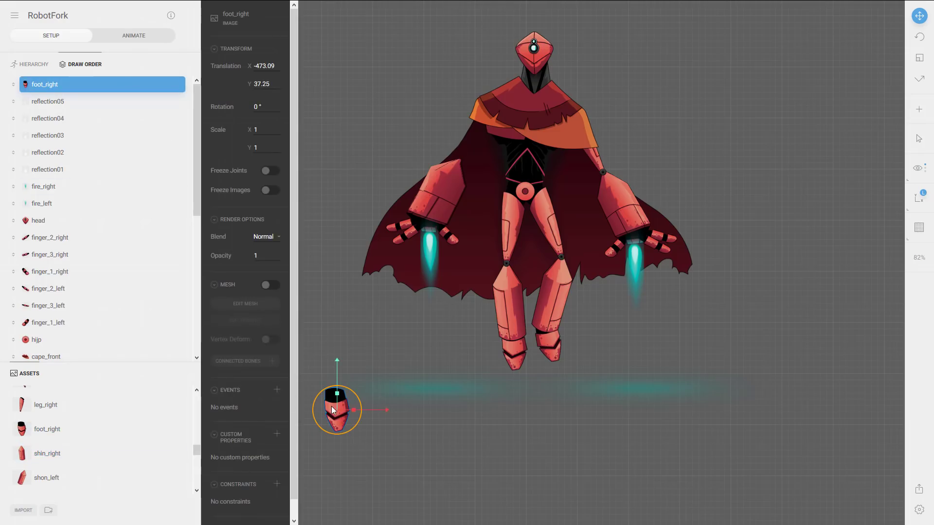
key("Delete")
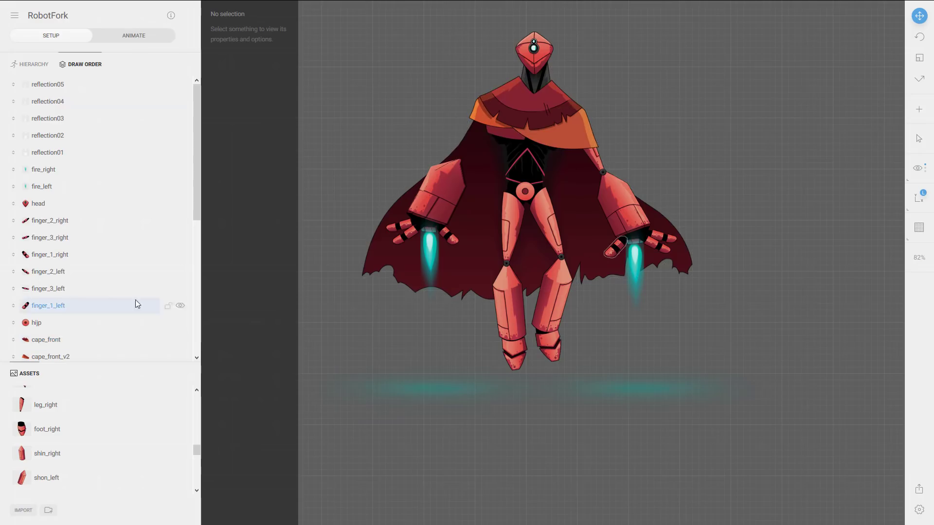
Step: Find forearm_right in the hierarchy and inspect the image's mesh and bone weights
scroll(103, 270, "down", 5)
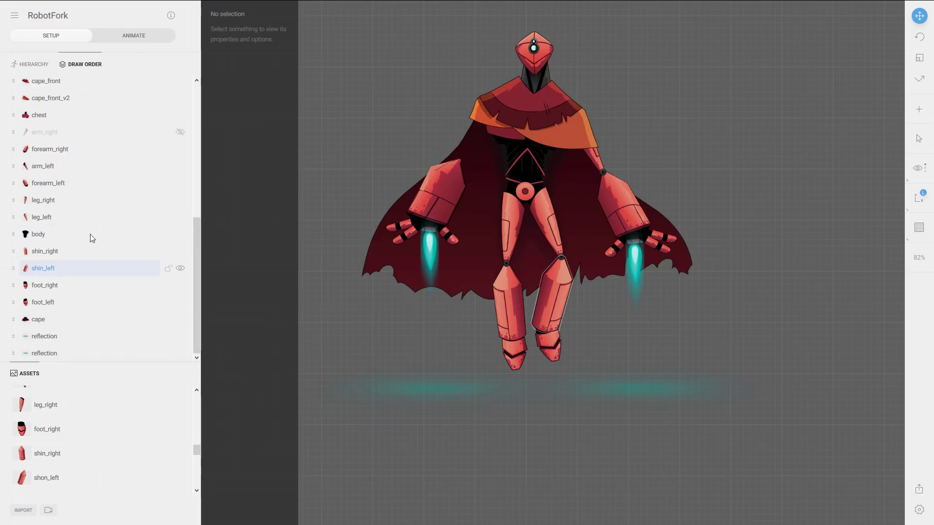
left_click(30, 64)
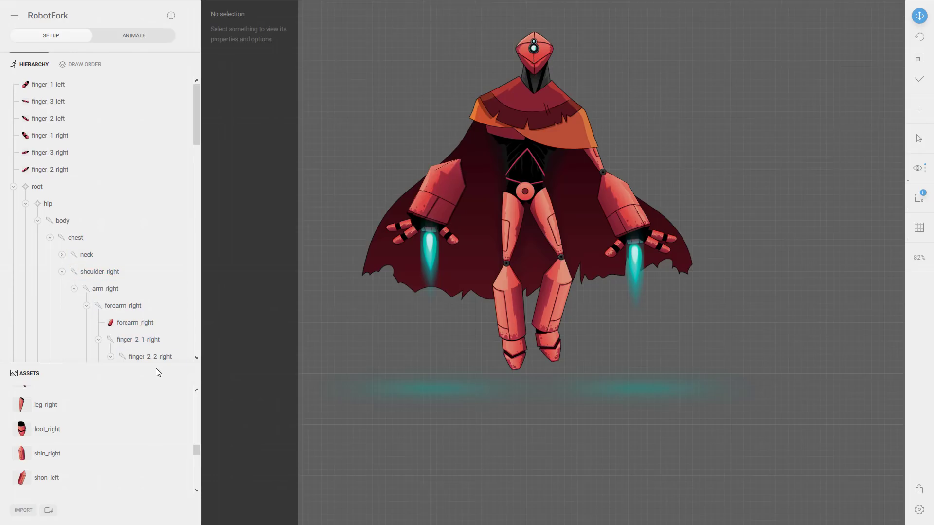
left_click(123, 324)
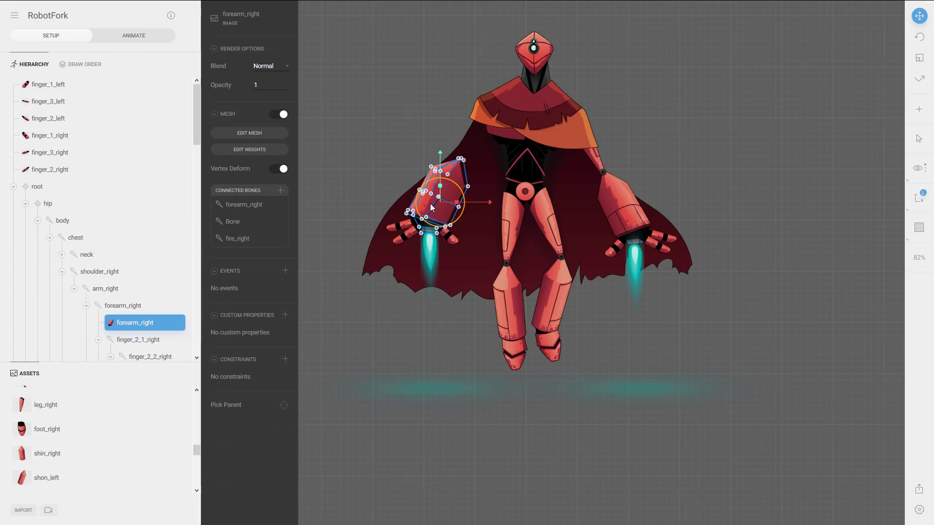
left_click(244, 134)
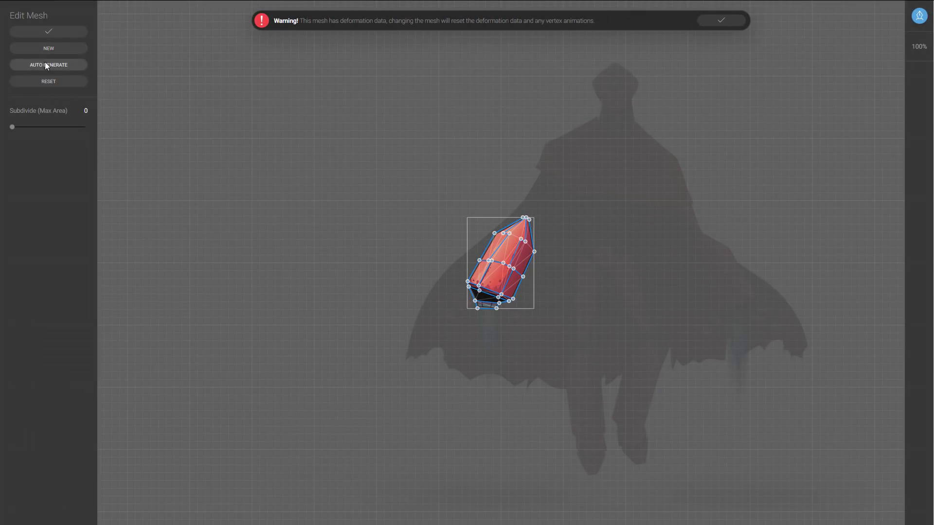
left_click(56, 33)
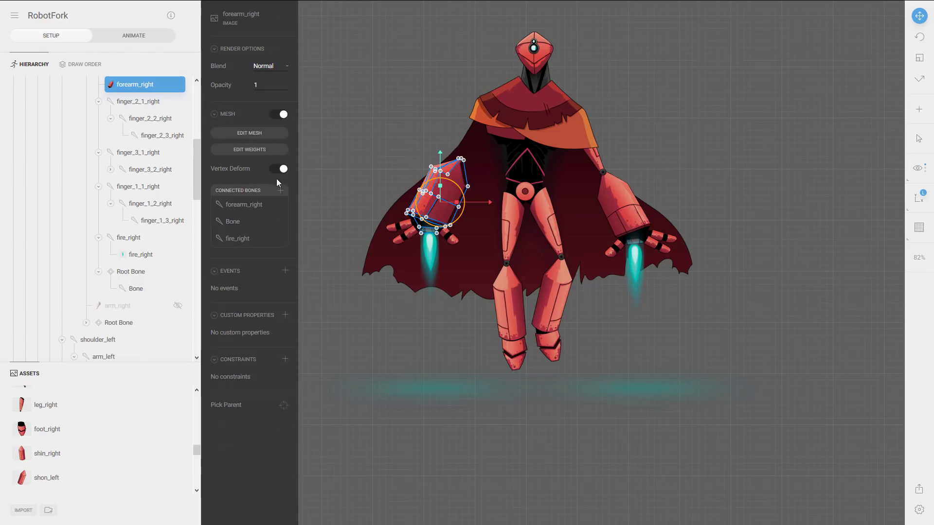
left_click(250, 149)
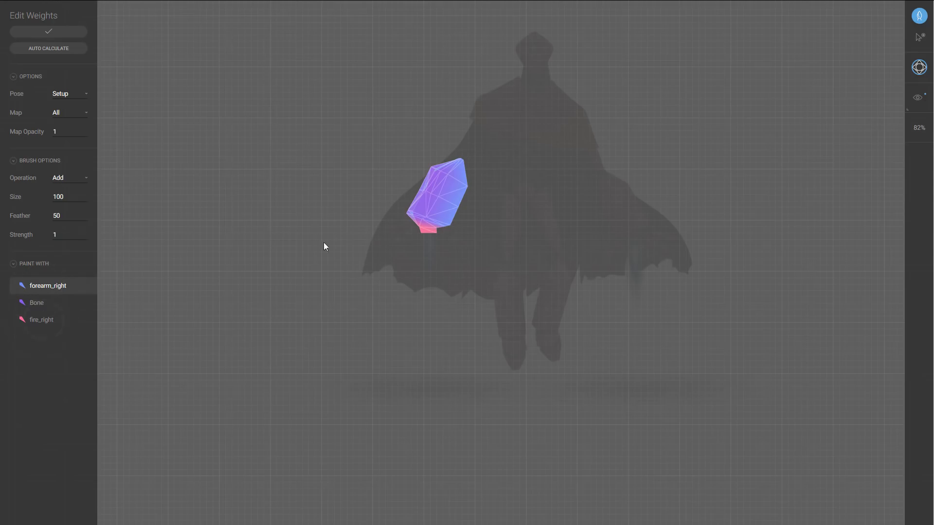
left_click(48, 34)
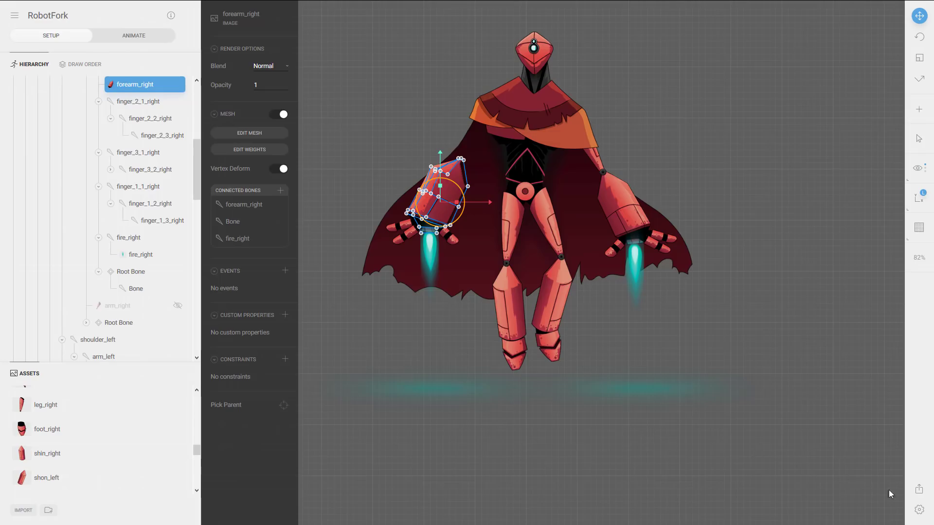
Step: Check the available export options without exporting
left_click(921, 489)
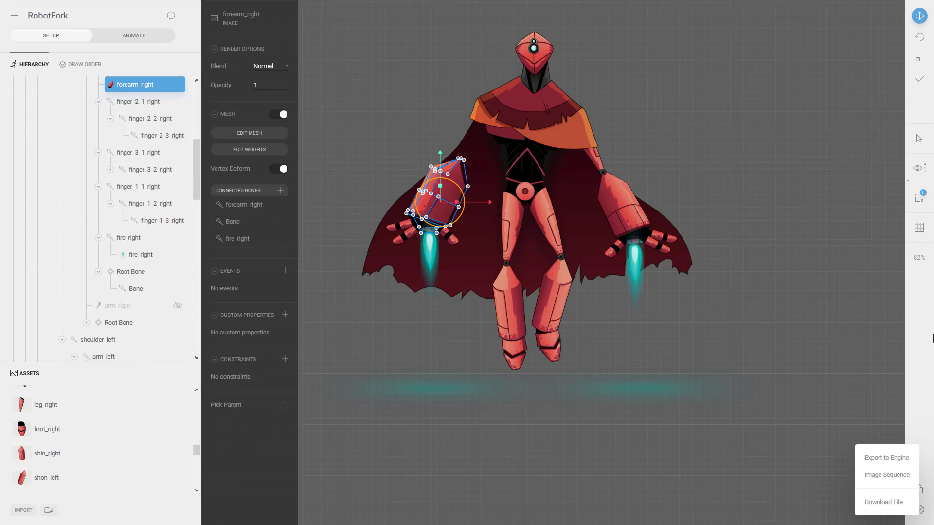
left_click(925, 340)
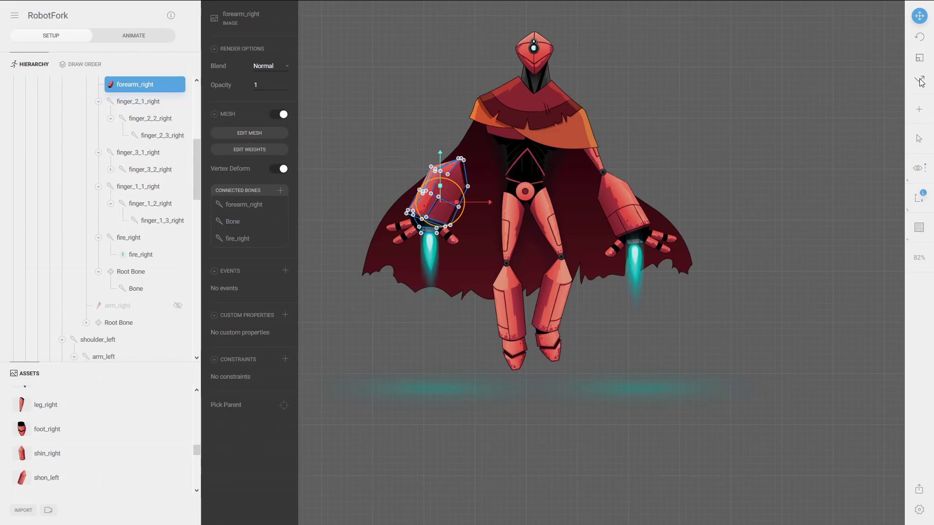
Step: Toggle the bone and image display filters repeatedly, leaving the robot's images fully shown on the canvas
mouse_move(919, 168)
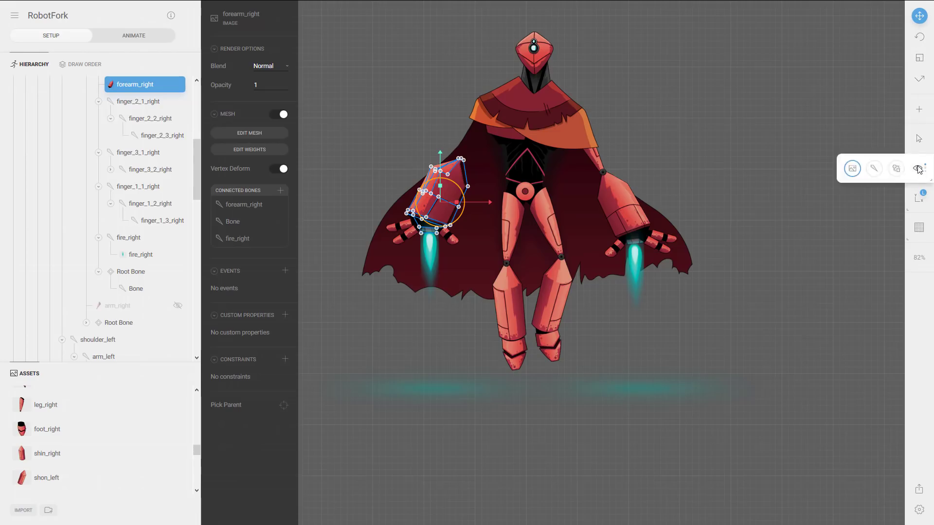
left_click(873, 169)
left_click(874, 169)
left_click(874, 168)
left_click(874, 168)
left_click(853, 169)
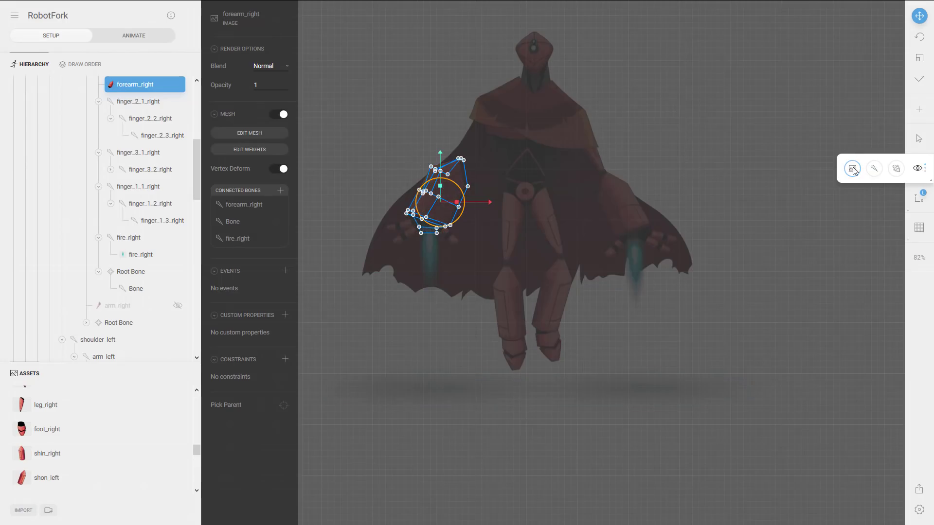
left_click(873, 174)
left_click(874, 170)
left_click(852, 169)
left_click(852, 169)
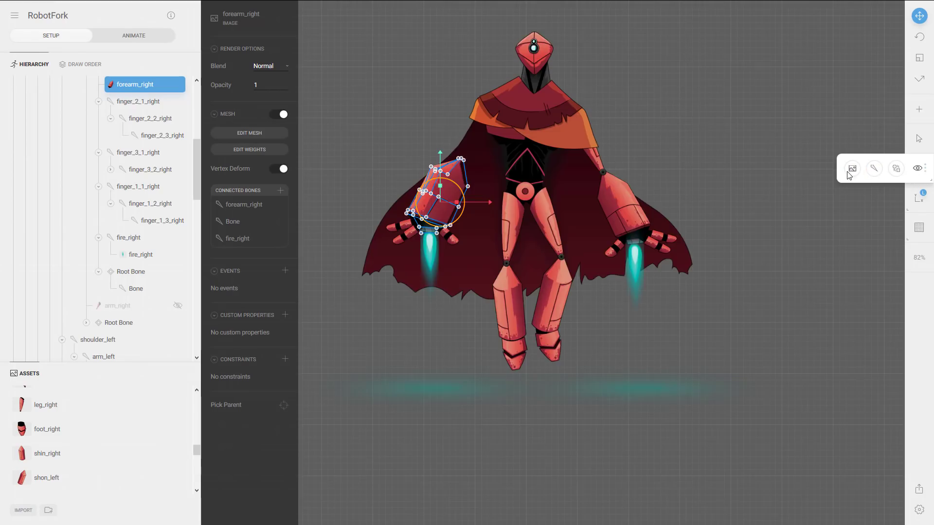
left_click(873, 170)
left_click(874, 170)
Step: Review the transform space choices and the canvas background display options
left_click(918, 202)
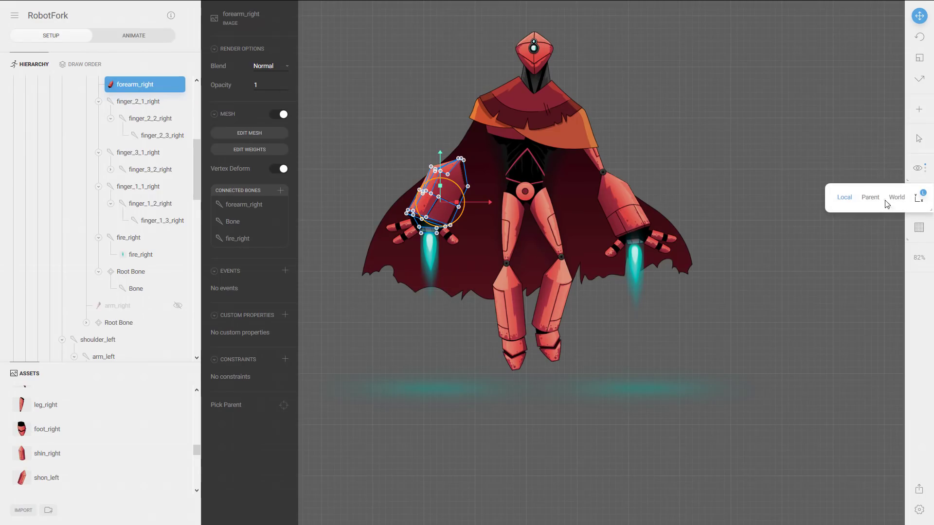
left_click(919, 228)
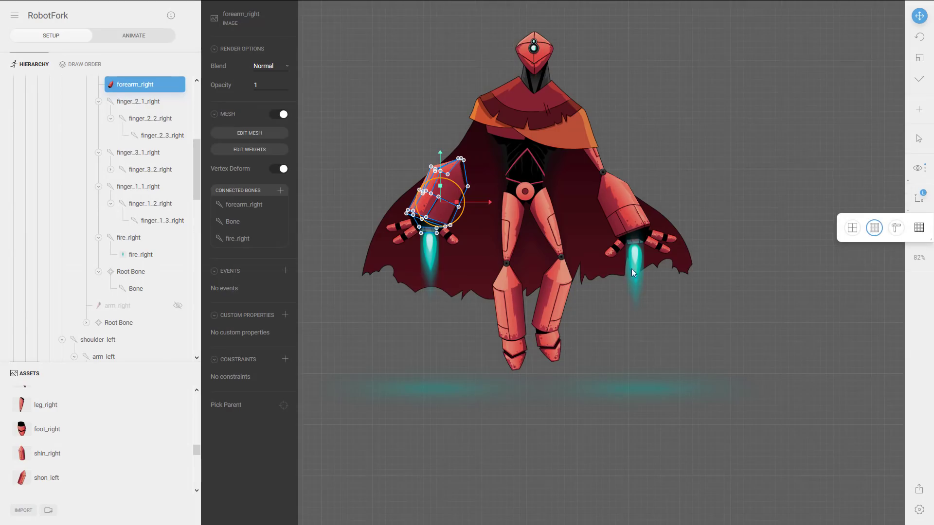
Step: Select the cape, play and pause the Flight animation in animate mode, and return to setup mode
left_click(506, 197)
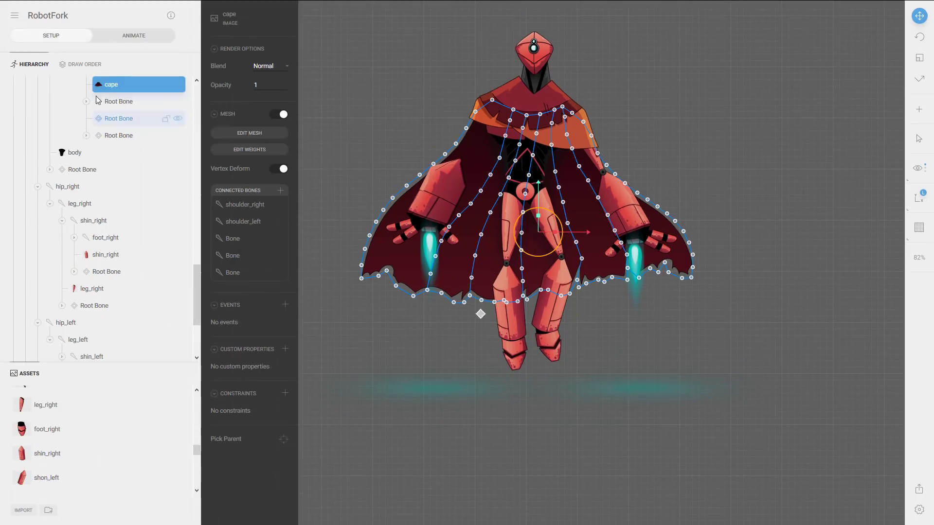
left_click(126, 38)
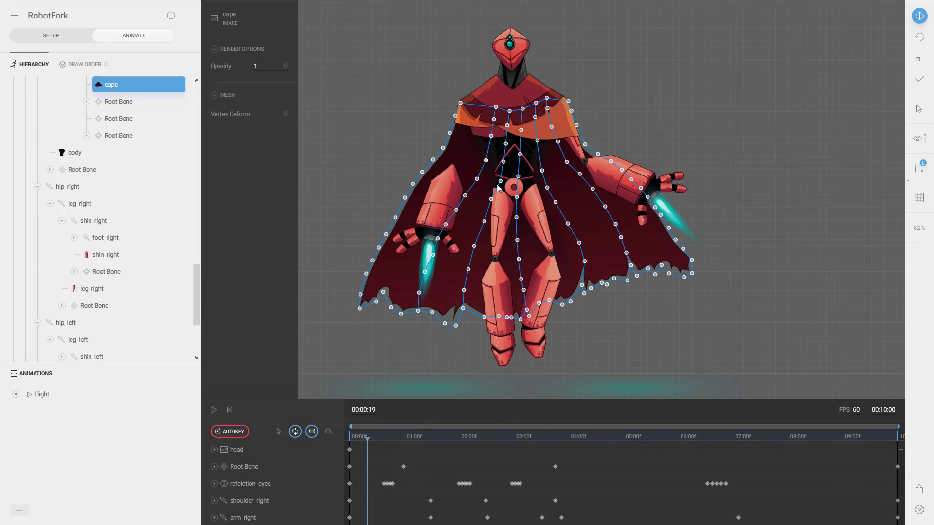
left_click(213, 411)
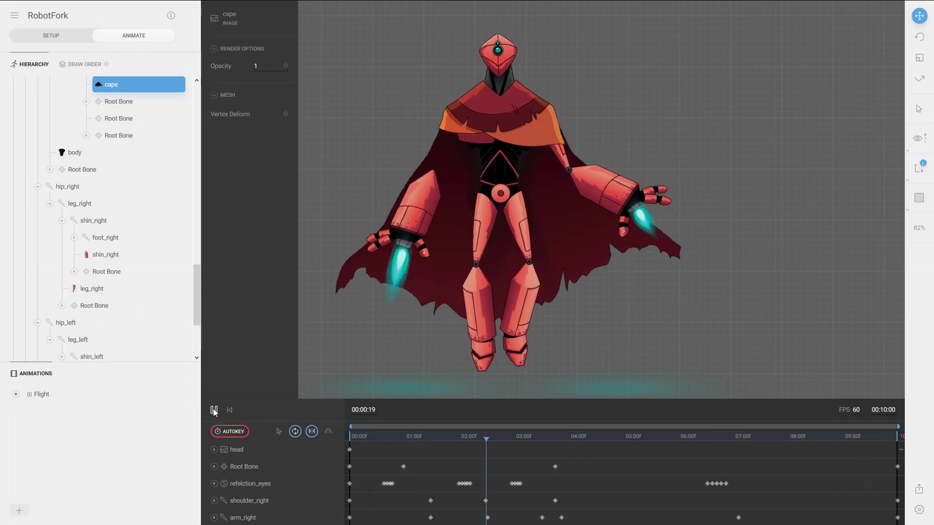
left_click(214, 411)
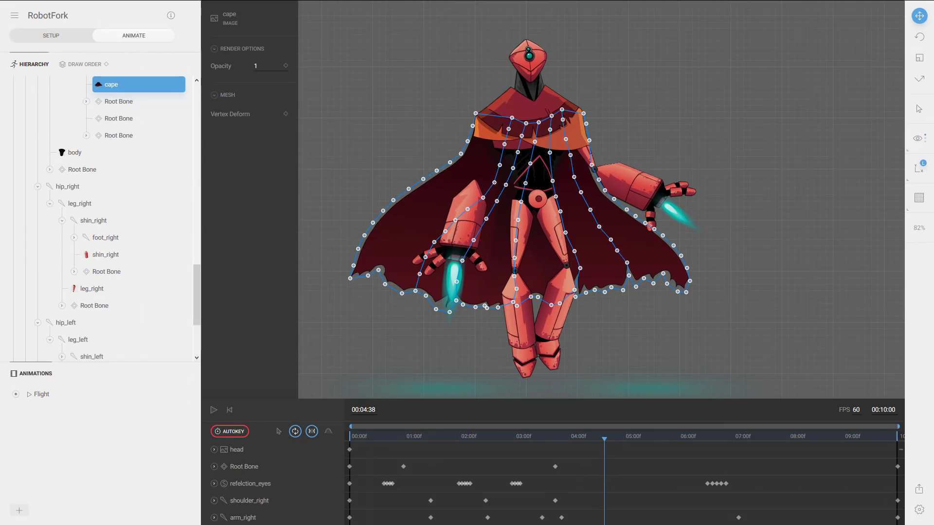
left_click(51, 36)
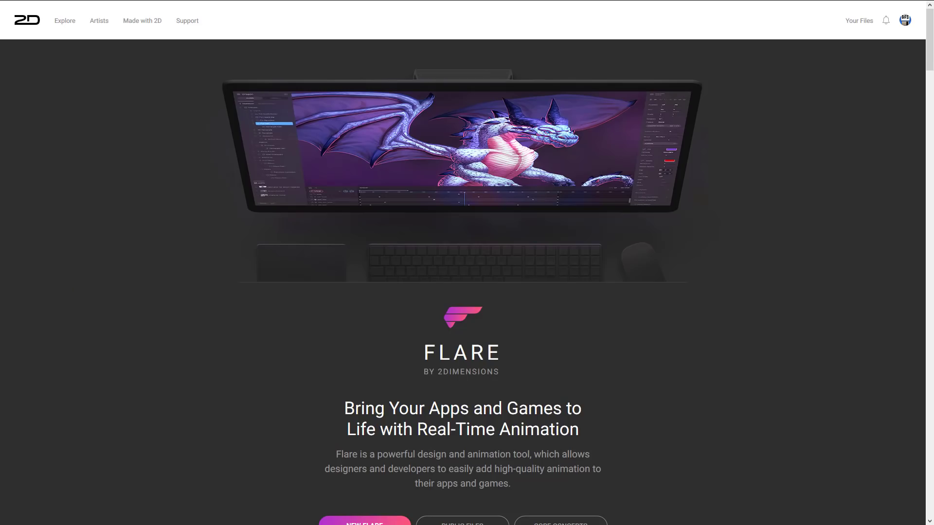
Step: Create a new Flare file from the Flare web page and save it as Public with Allow Fork off
scroll(671, 411, "down", 2)
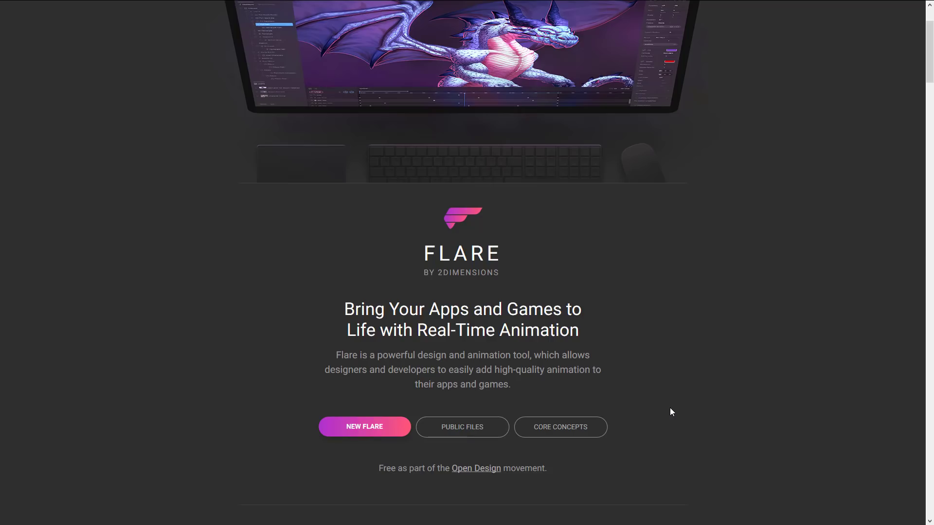
left_click(358, 426)
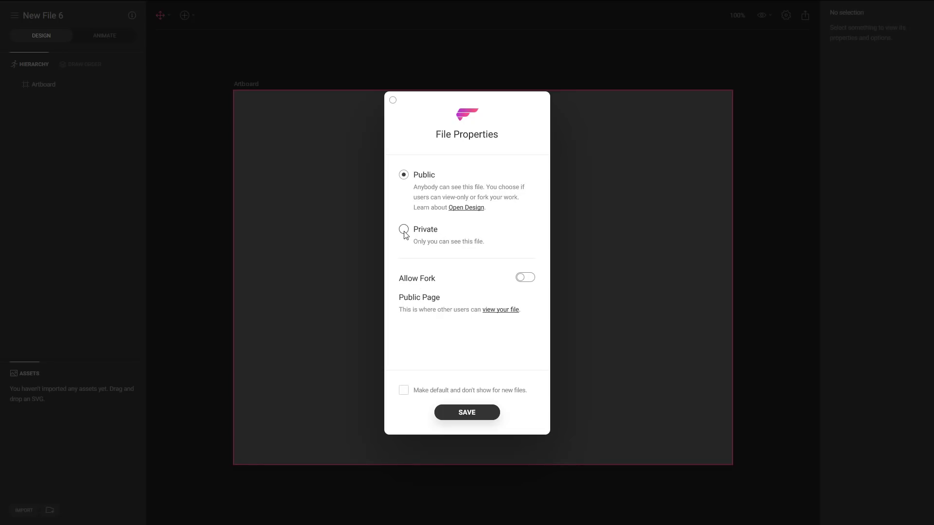
left_click(530, 280)
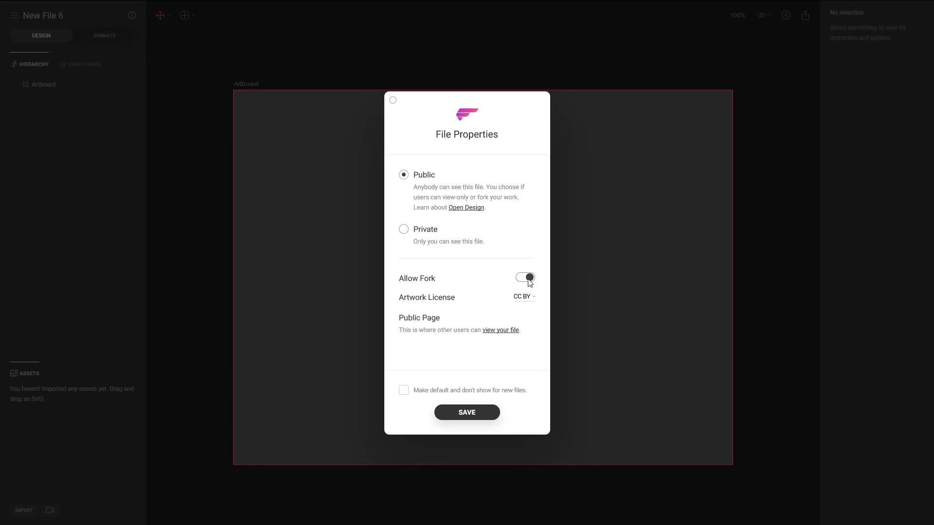
left_click(529, 279)
left_click(528, 278)
left_click(530, 298)
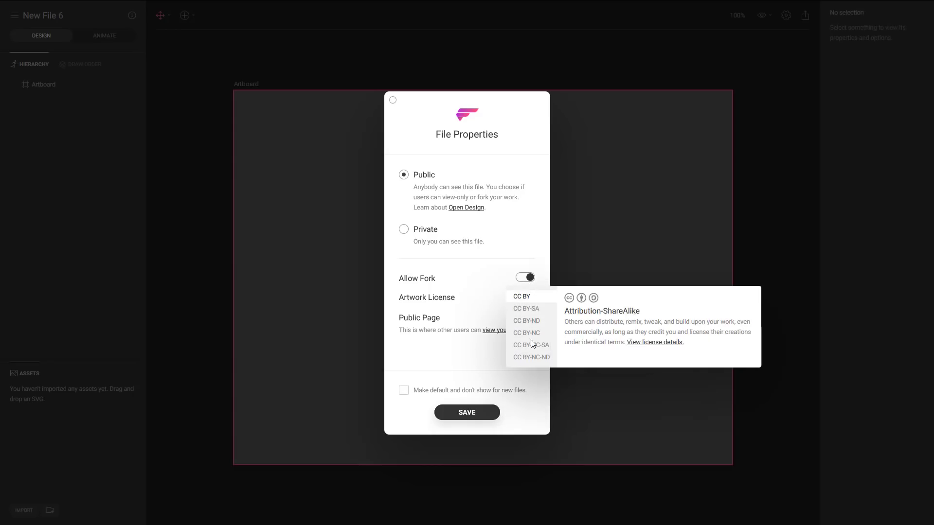
left_click(526, 277)
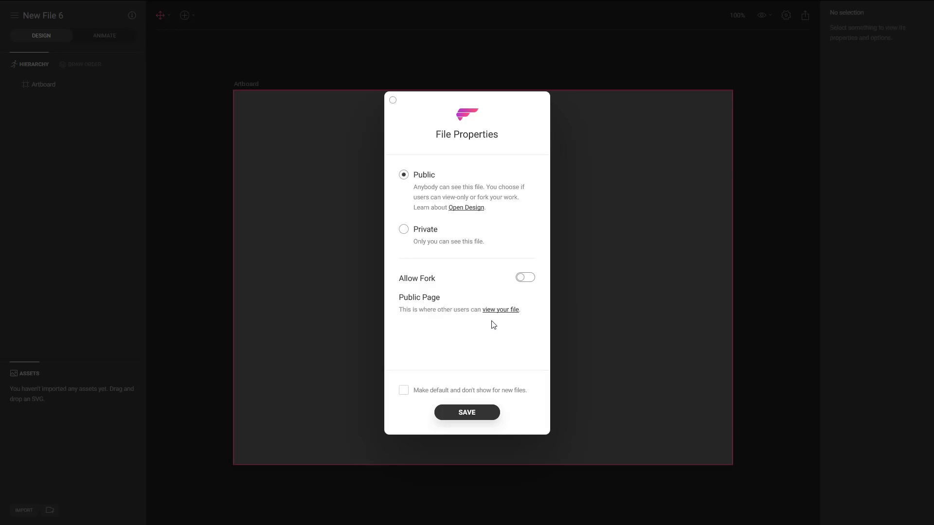
left_click(476, 416)
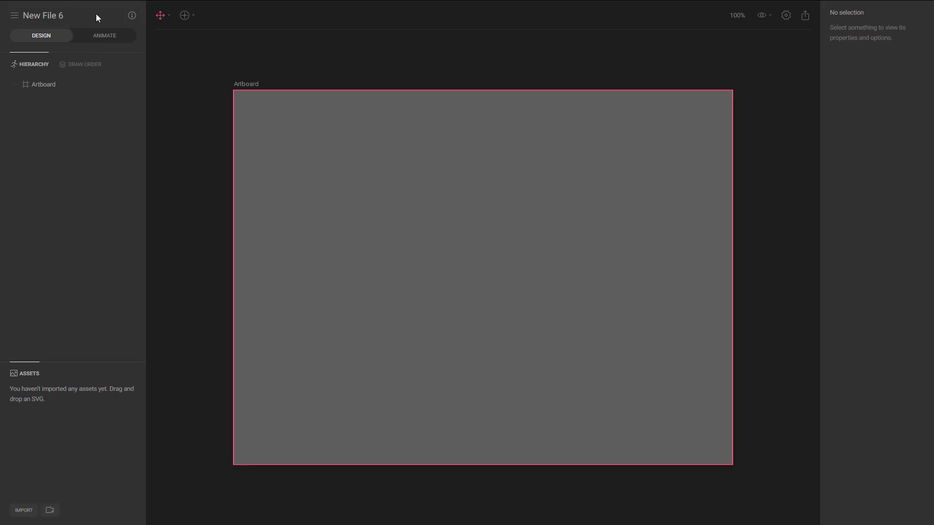
Step: Draw a large rectangle in the upper middle of the artboard
left_click(189, 18)
mouse_move(210, 48)
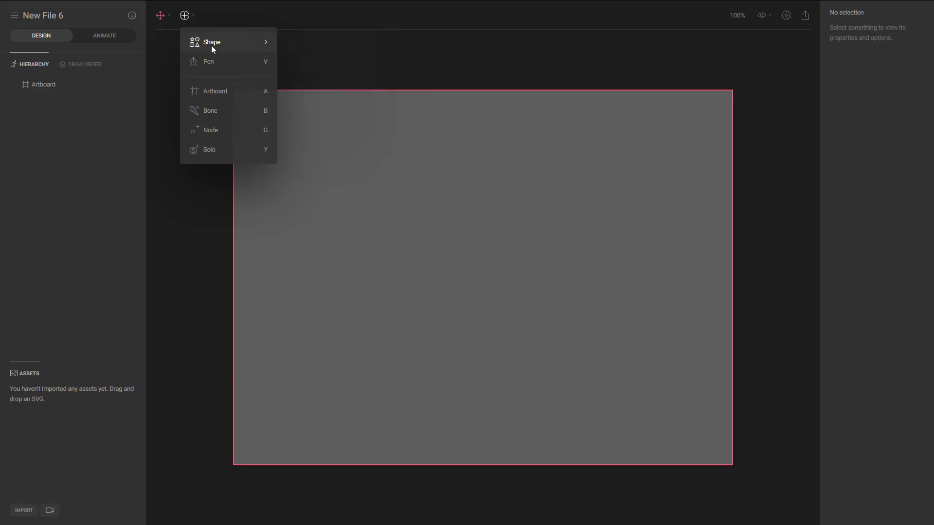
left_click(311, 47)
left_click_drag(356, 157, 540, 295)
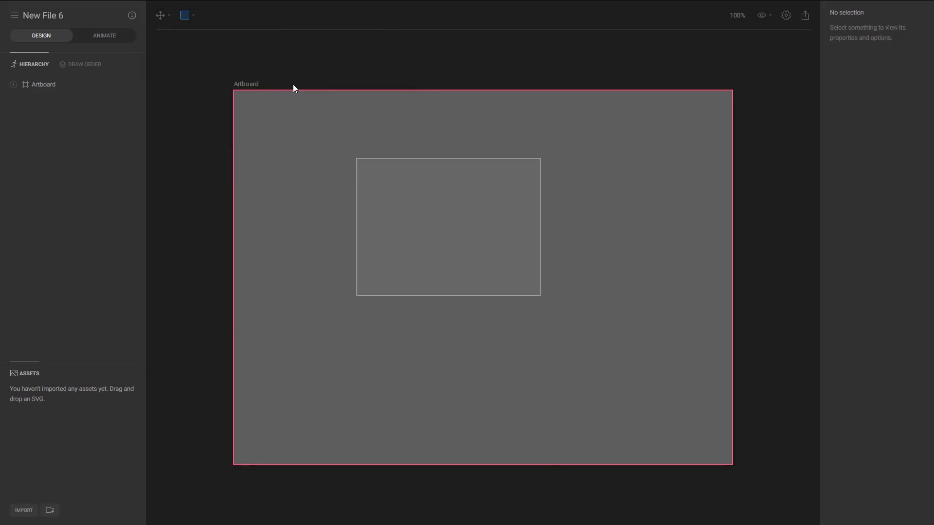
Step: Draw a narrow vertical rectangle over the left edge of the large rectangle, matching about its full height
left_click(184, 17)
mouse_move(201, 49)
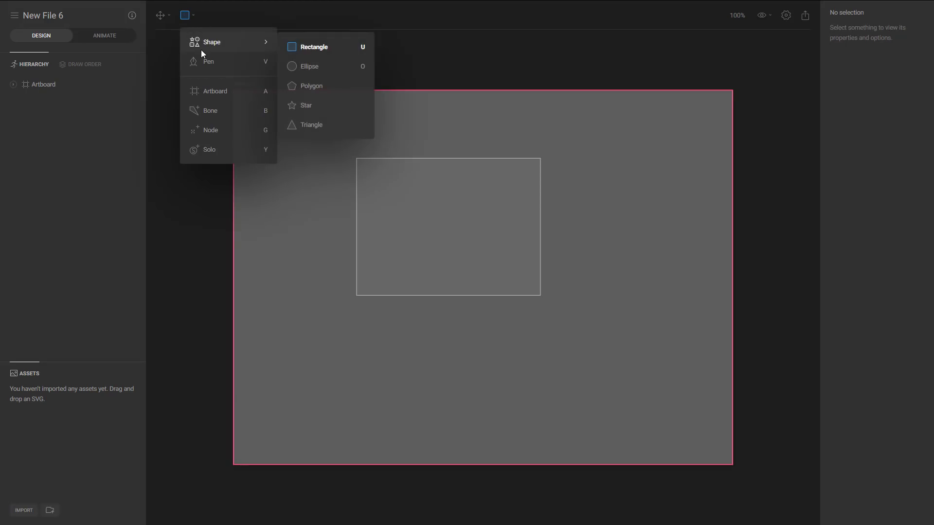
left_click(295, 46)
left_click_drag(355, 156, 373, 296)
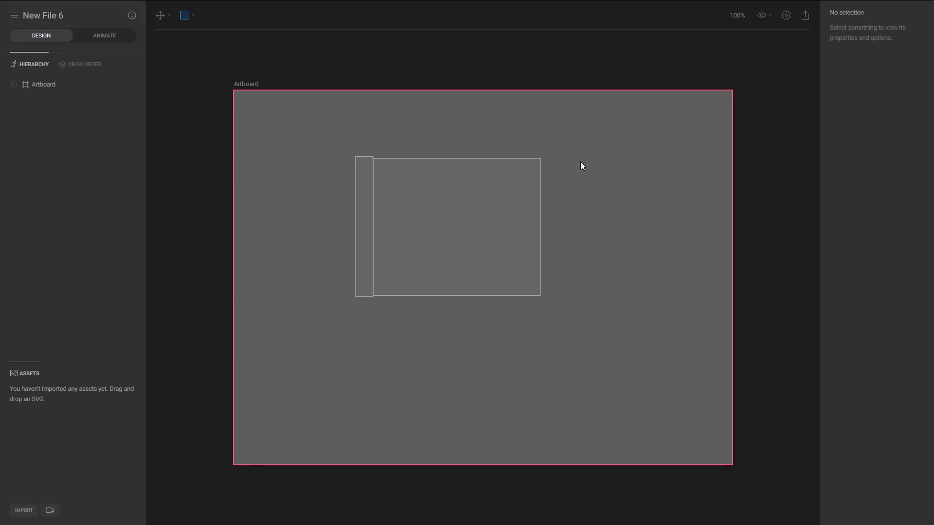
Step: Draw a closed, irregular straight-edged shape with the Pen tool below the rectangles and finish editing it
left_click(192, 18)
left_click(216, 60)
left_click(467, 360)
left_click(555, 328)
left_click(642, 346)
left_click(649, 392)
left_click(586, 423)
left_click(588, 393)
left_click(529, 410)
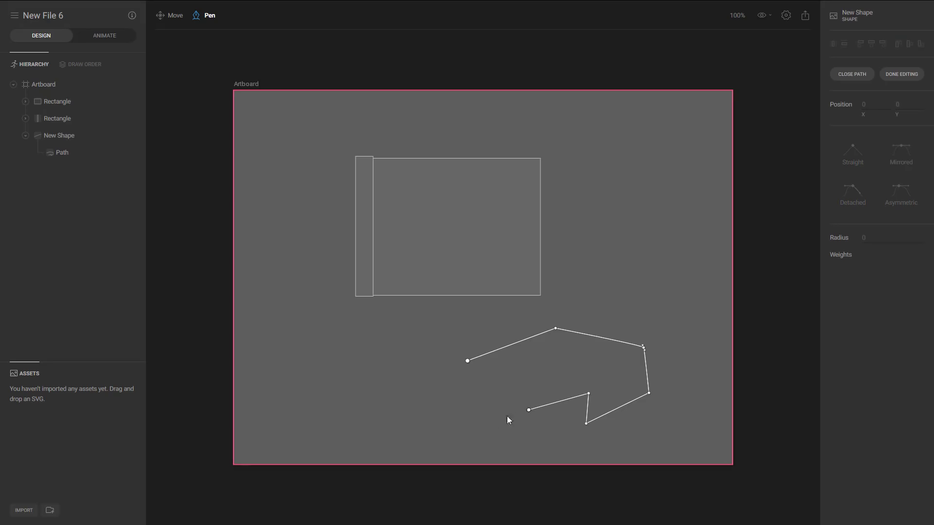
left_click(467, 361)
left_click(898, 45)
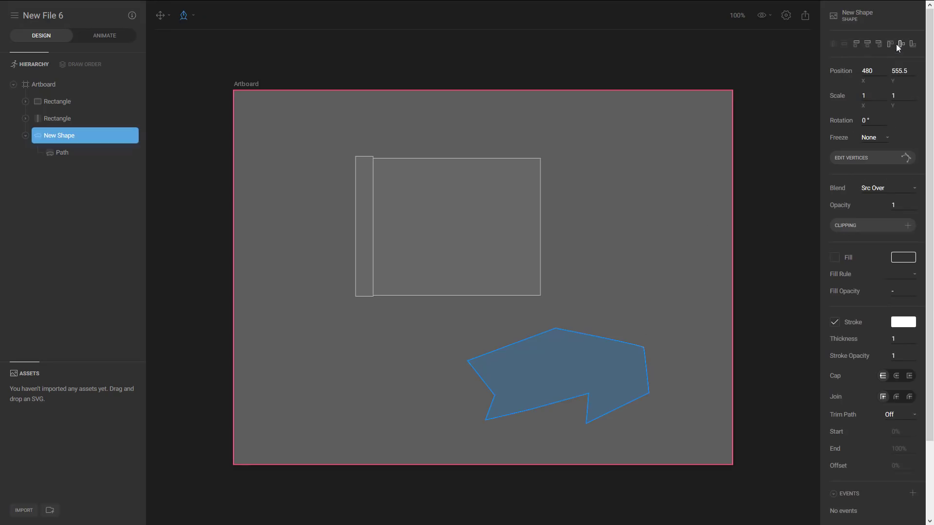
left_click(834, 257)
left_click(899, 261)
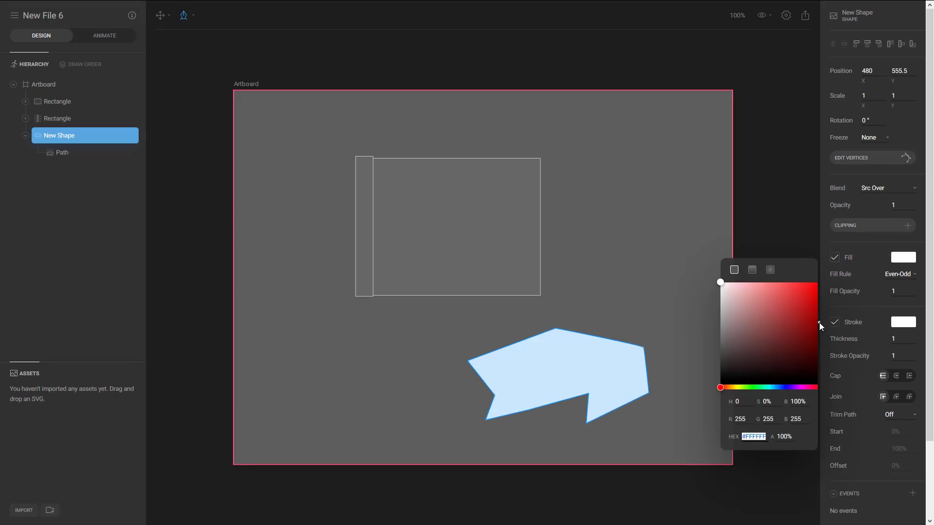
left_click_drag(819, 322, 813, 297)
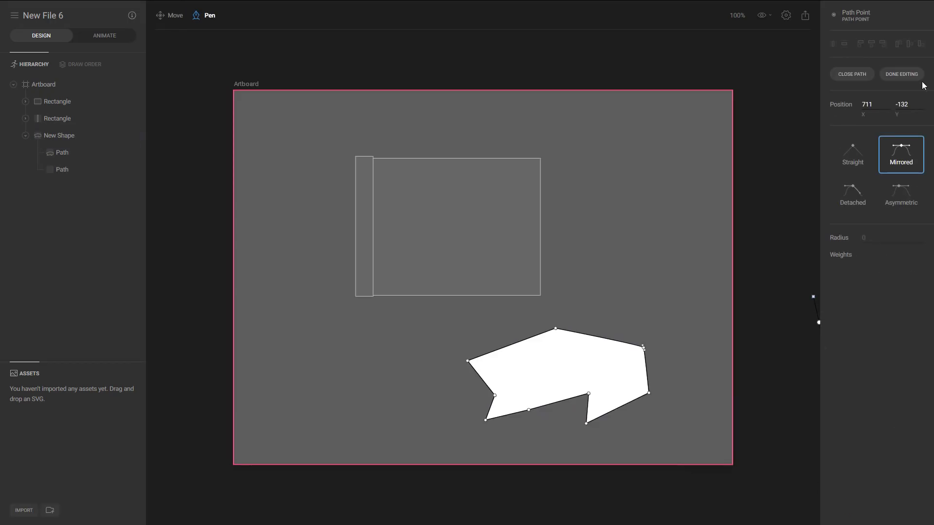
left_click(532, 374)
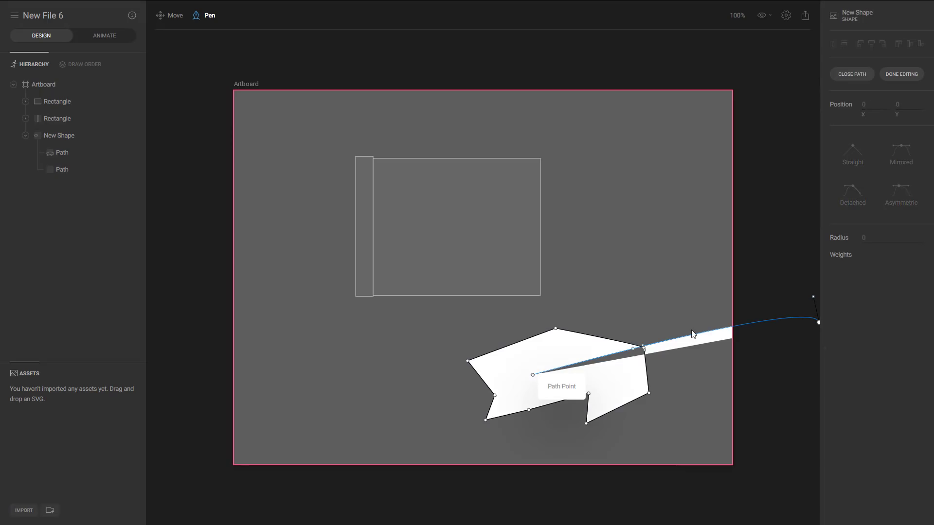
key("ctrl+z")
key("ctrl+z")
key("ctrl+z")
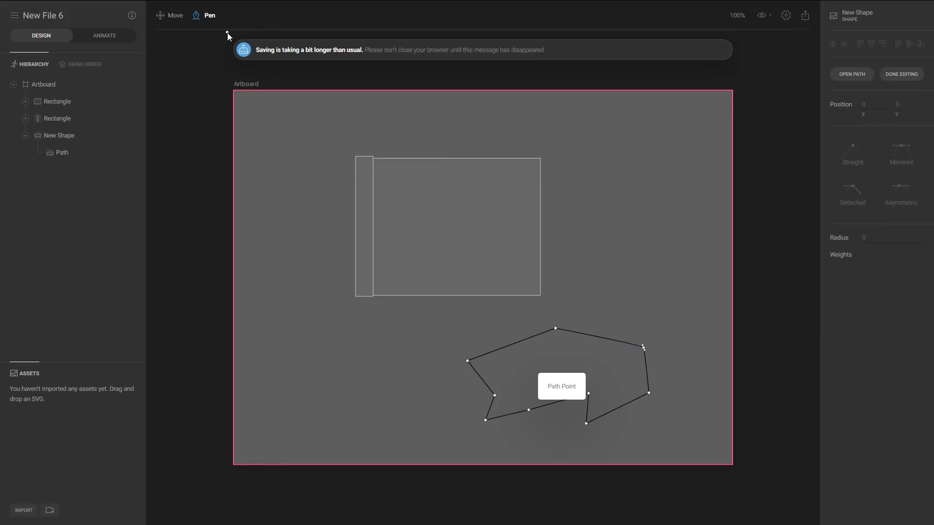
left_click(902, 72)
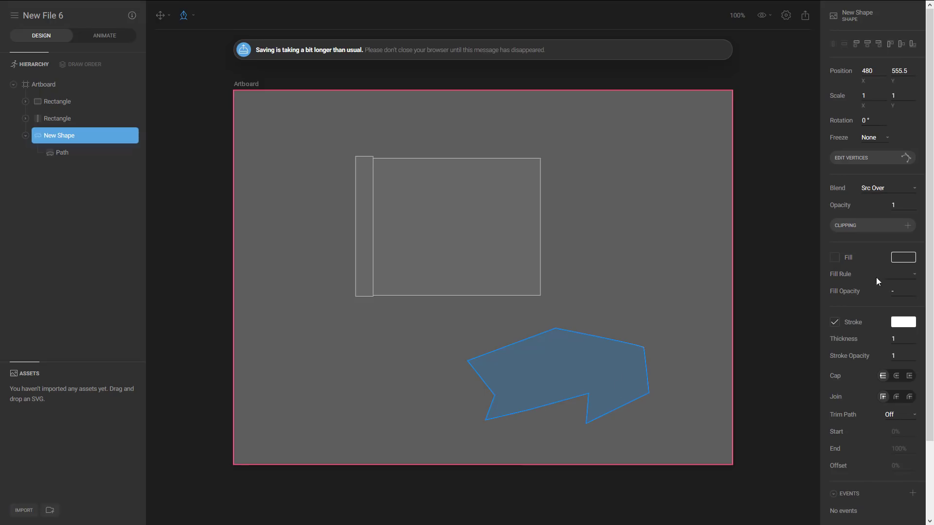
Step: Enable the fill of the irregular shape and set it to bright red
left_click(836, 258)
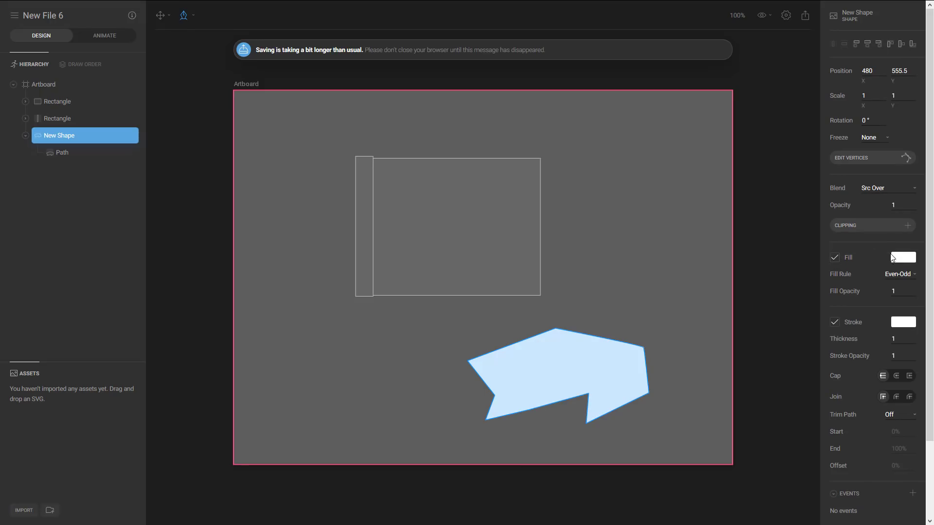
left_click(895, 258)
left_click(799, 303)
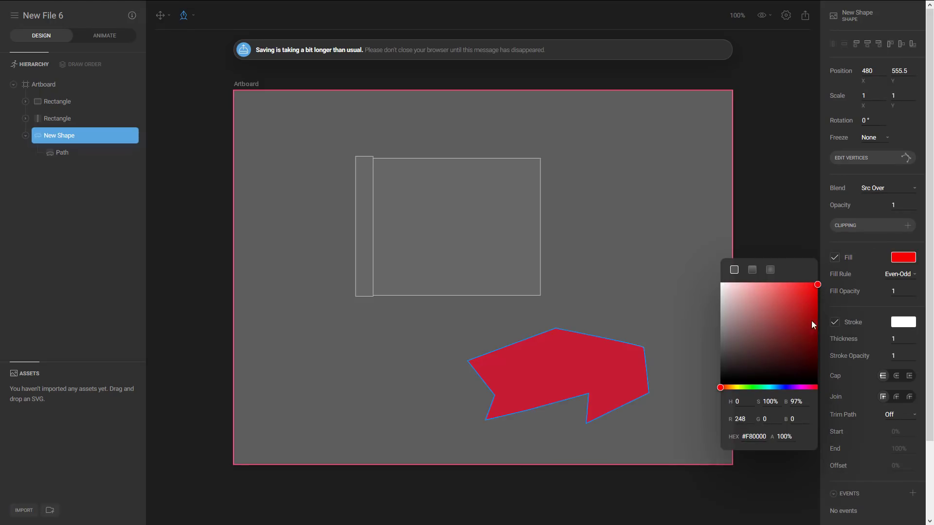
Step: Give the irregular shape a white (#FFFFFF) stroke with a thickness of 5
left_click(898, 322)
mouse_move(774, 380)
left_mouse_down()
mouse_move(742, 390)
mouse_move(733, 413)
left_mouse_up()
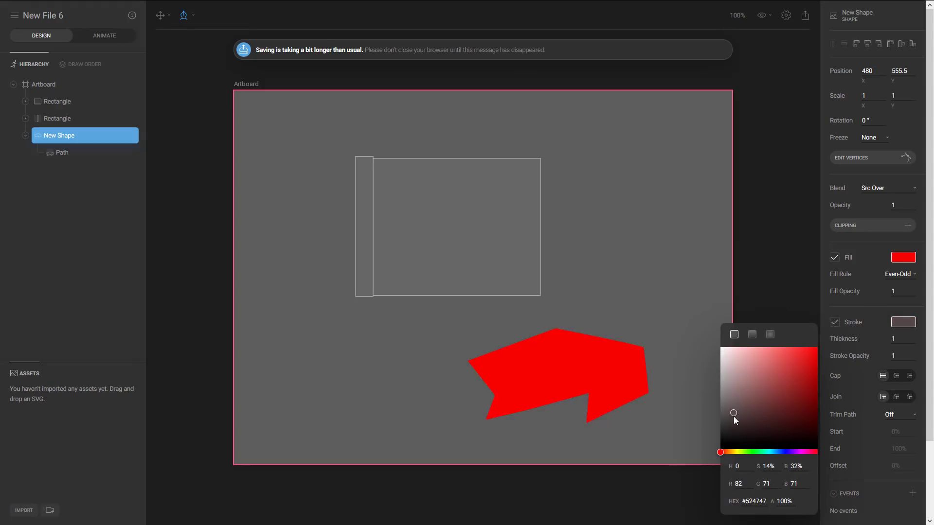
left_click(889, 336)
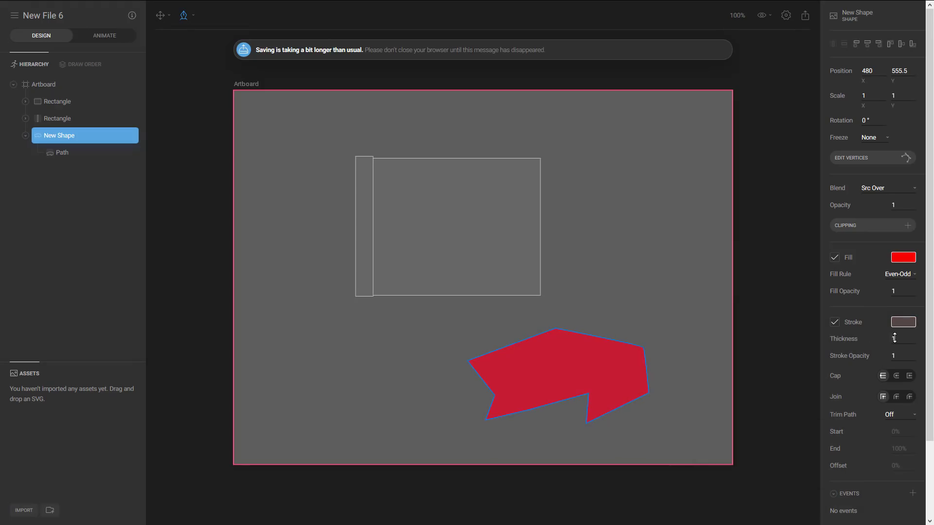
left_click(900, 339)
type("5")
left_click(901, 322)
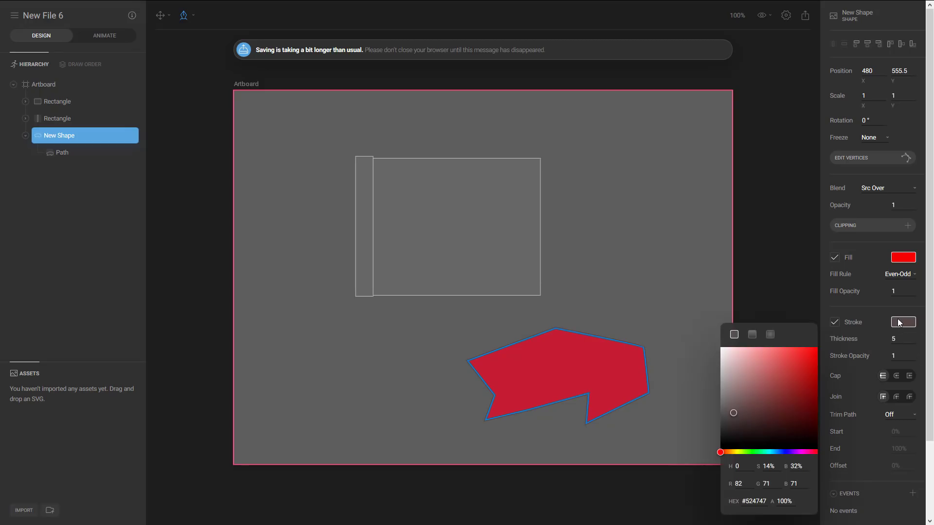
left_click_drag(783, 369, 692, 327)
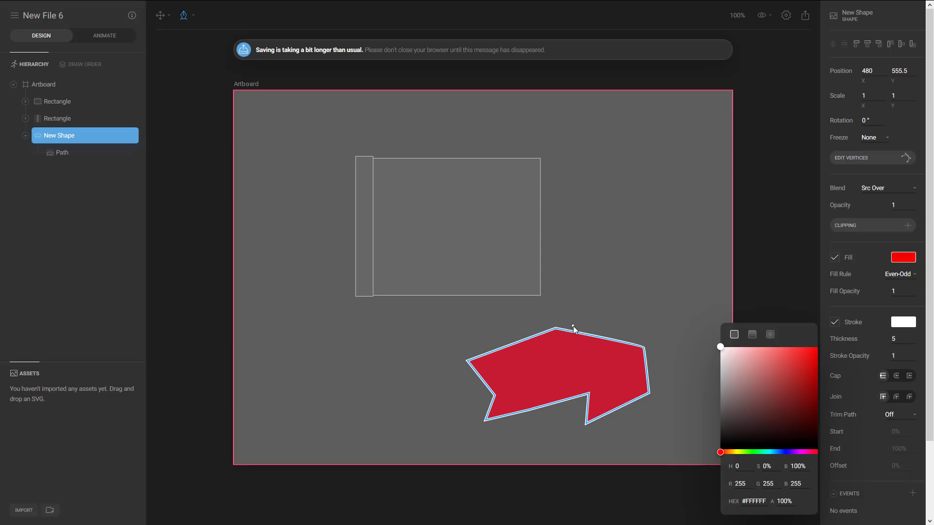
left_click(69, 98)
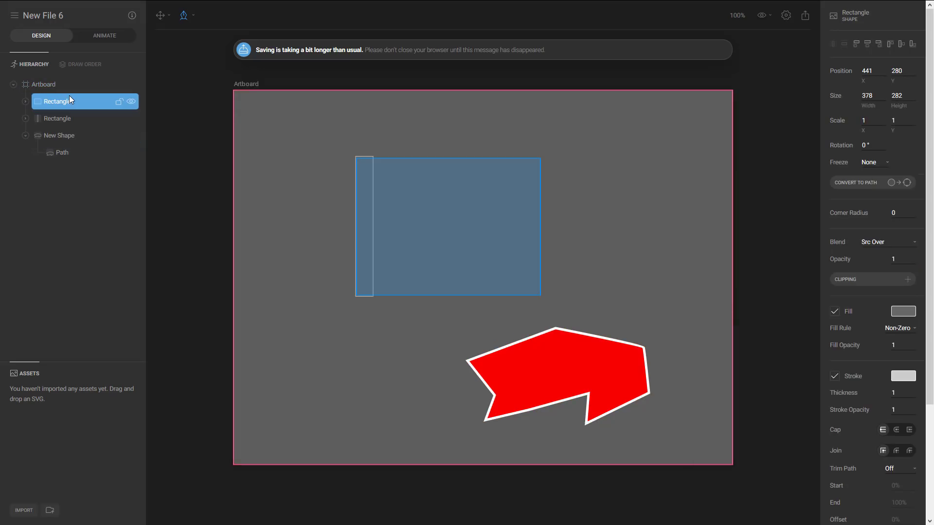
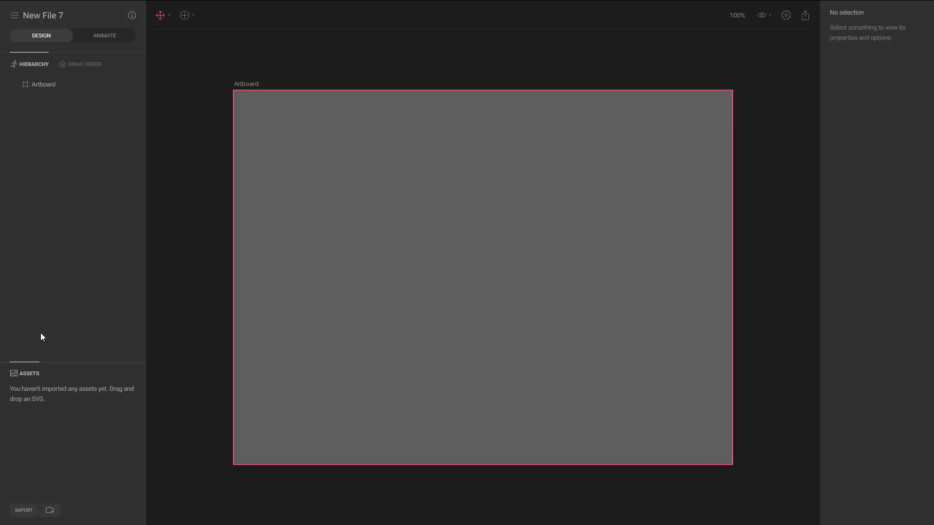
Step: Import all gBot part images except gBot_complete.png from the gbot_resources folder into the assets of New File 7
key("alt+Tab")
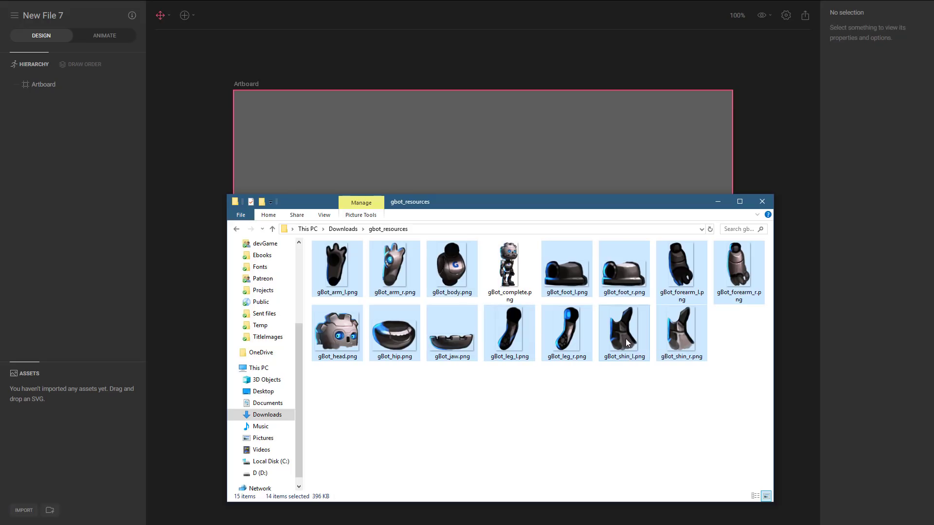
left_click_drag(625, 338, 46, 422)
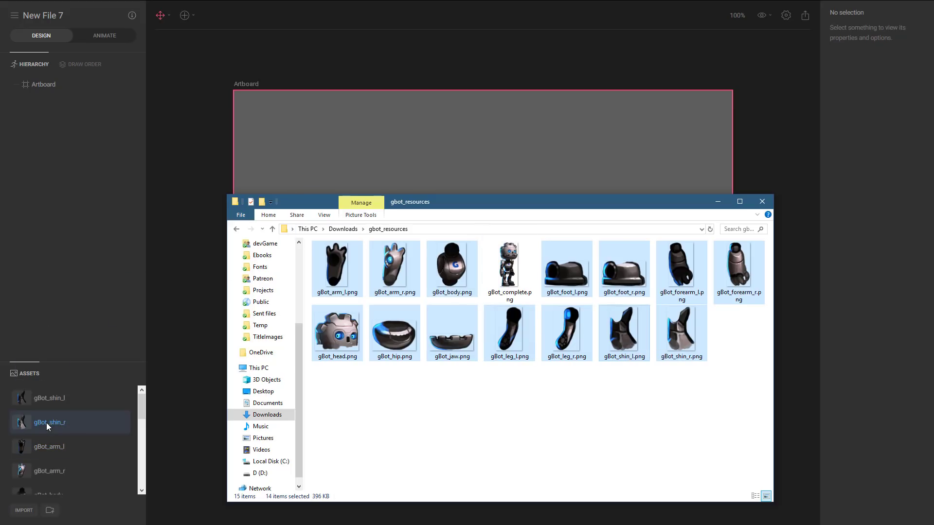
left_click(776, 149)
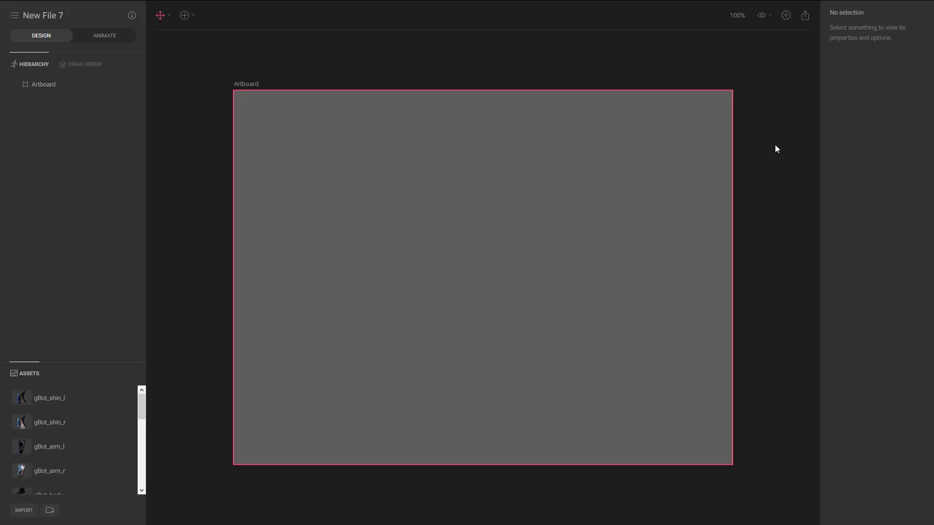
Step: Place gBot_body in the upper middle of the artboard at about X 536, Y 275, and gBot_hip beneath it at about X 529, Y 402
left_click_drag(142, 406, 154, 429)
left_click_drag(49, 414, 518, 206)
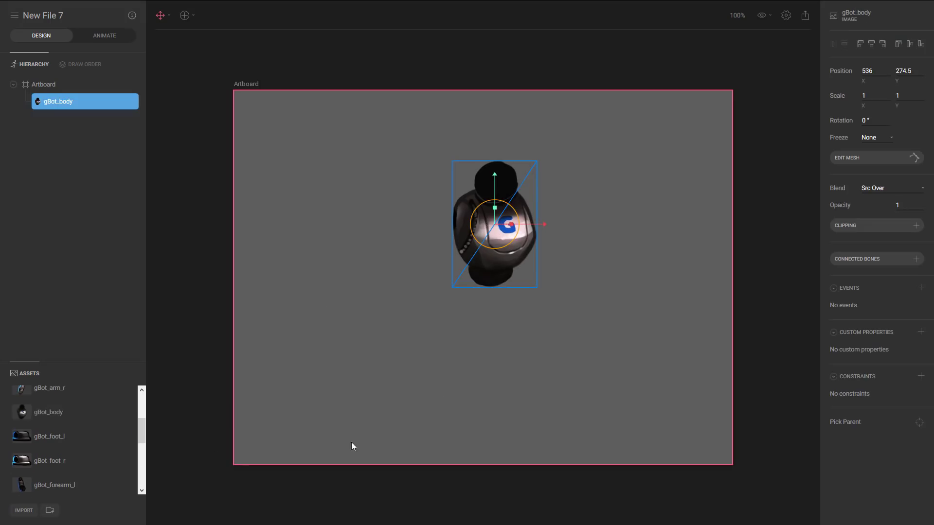
scroll(103, 464, "down", 5)
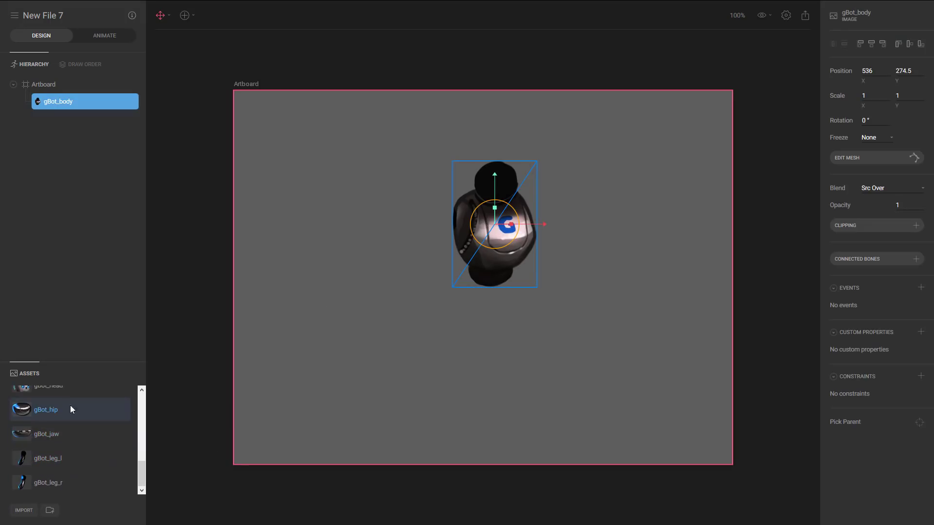
left_click_drag(70, 407, 491, 285)
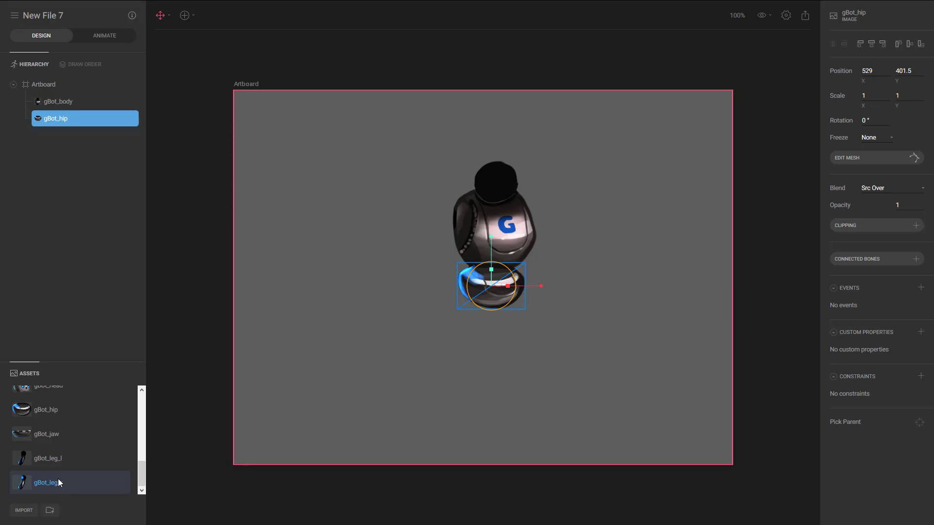
Step: Place gBot_leg_r at the hip's left side at about X 463, Y 445, and gBot_shin_r below it at about X 464, Y 513
left_click_drag(58, 479, 459, 306)
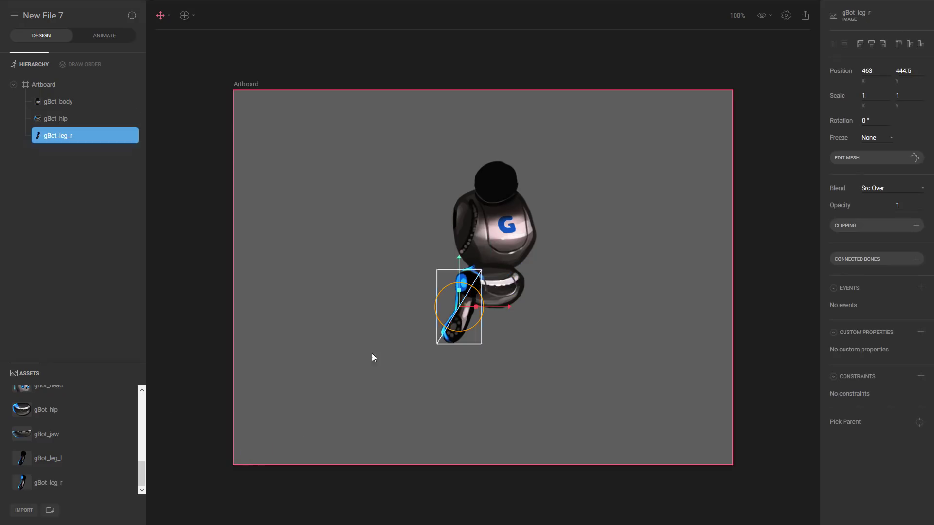
scroll(95, 448, "up", 5)
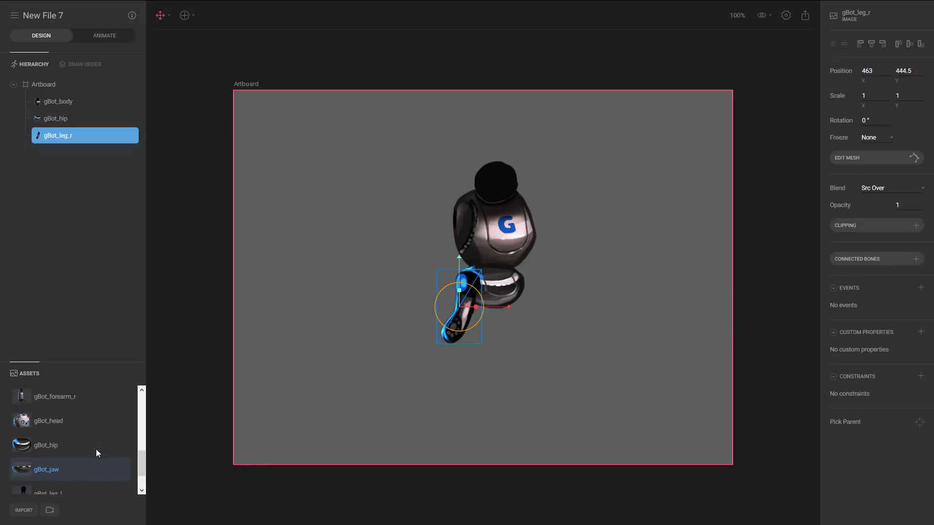
scroll(96, 448, "up", 3)
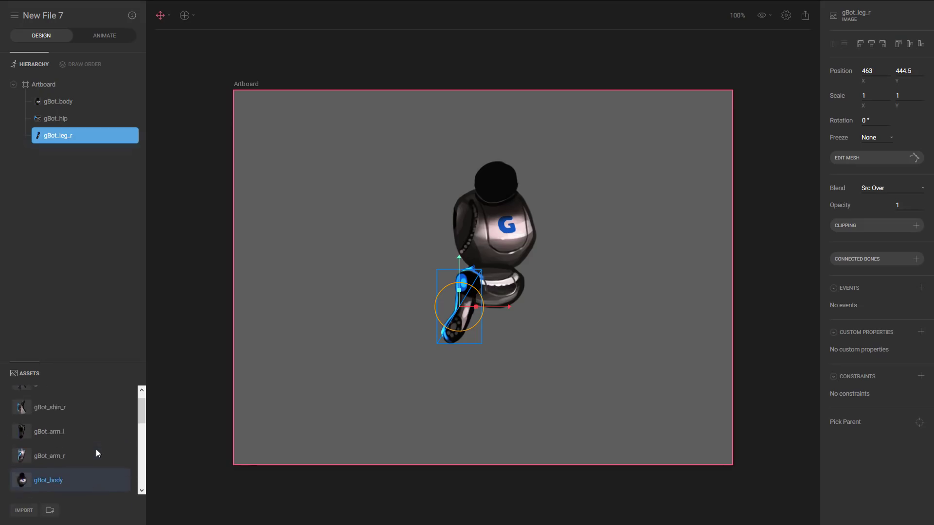
left_click_drag(63, 422, 460, 339)
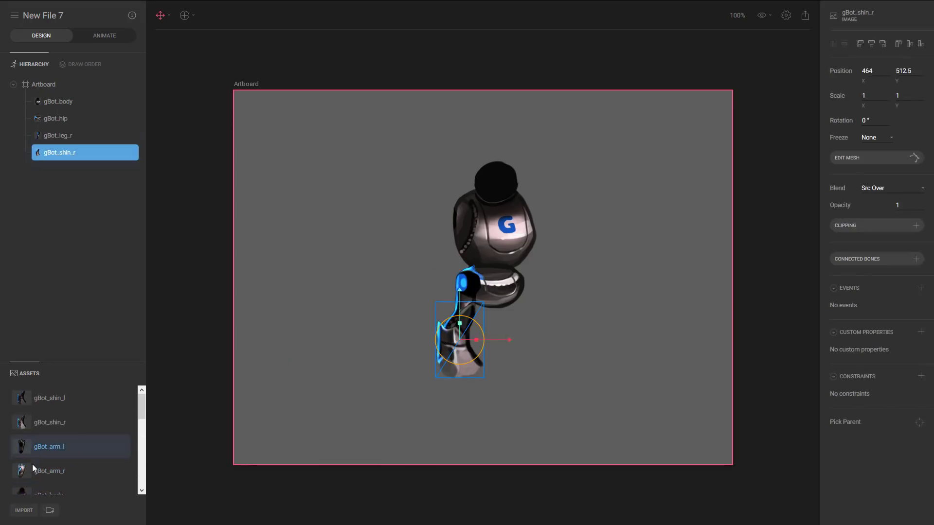
Step: Place gBot_foot_r under the right shin at about X 496, Y 589
scroll(32, 464, "down", 5)
scroll(80, 454, "down", 3)
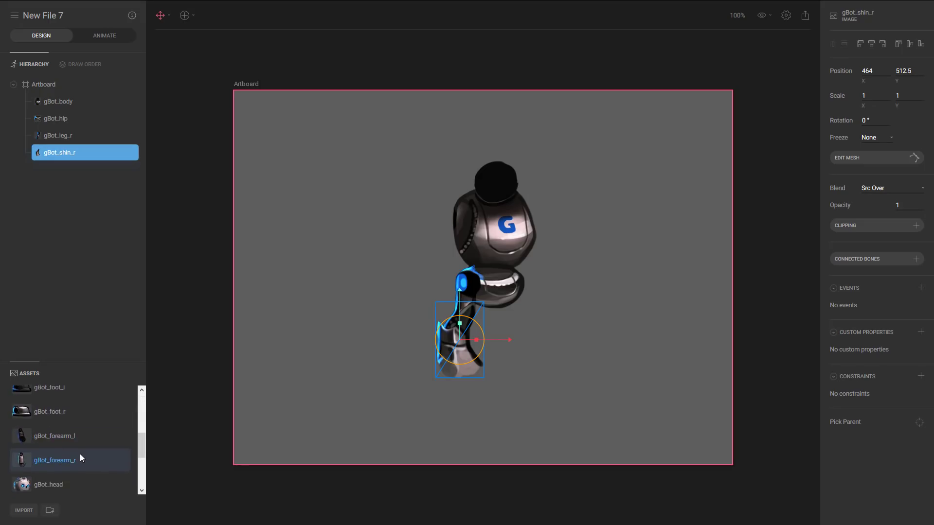
scroll(80, 453, "up", 4)
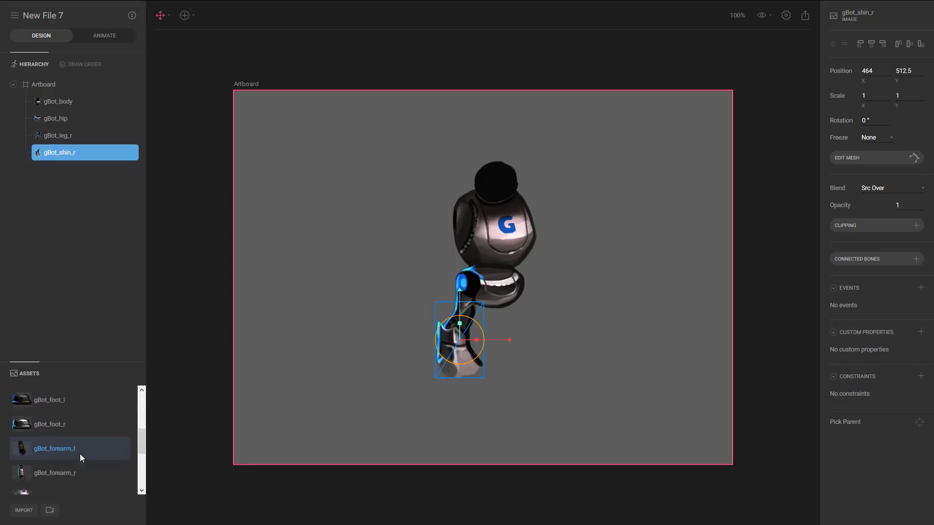
left_click_drag(76, 445, 475, 376)
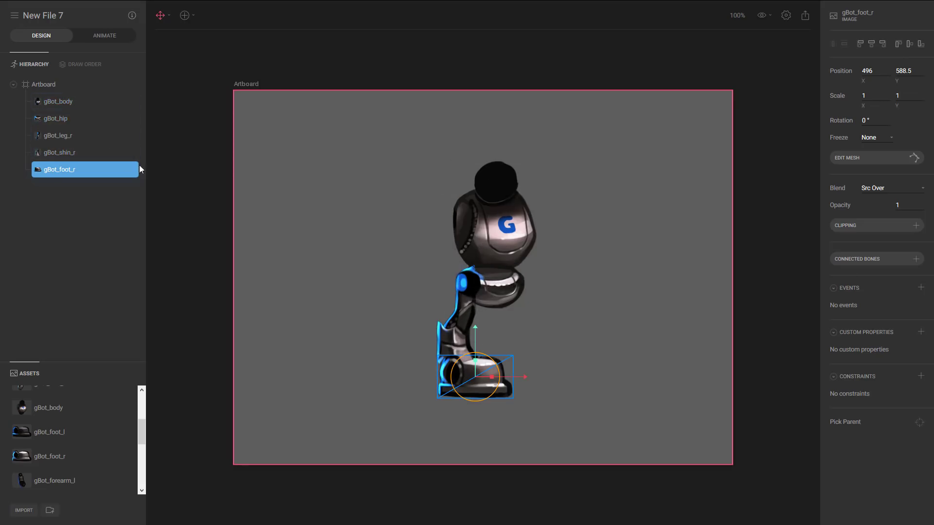
Step: Nest the hip, right leg, shin and foot as a parent-child chain under gBot_body, and shift the body horizontally to X 501
left_click_drag(63, 119, 82, 101)
left_click_drag(65, 135, 87, 153)
left_click(64, 135)
left_click(66, 119)
left_click(62, 137)
left_click(57, 152)
left_click(62, 166)
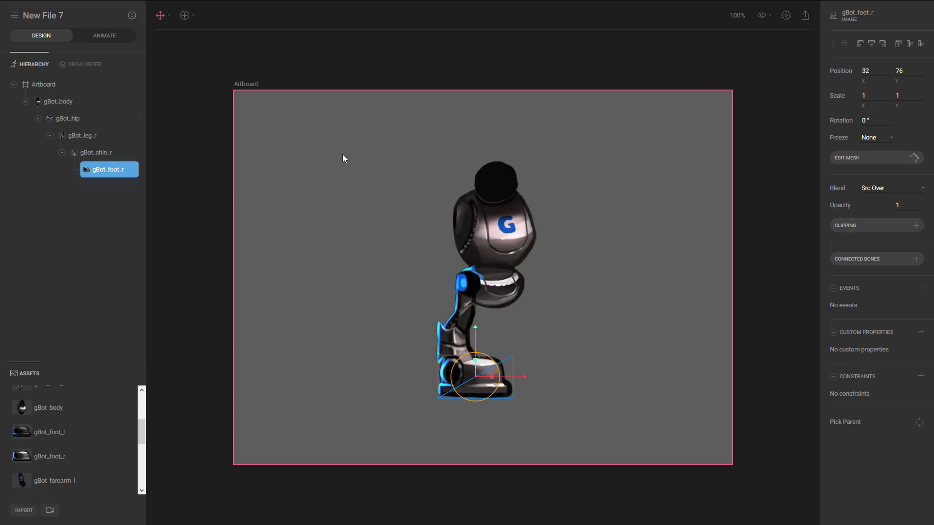
left_click(519, 220)
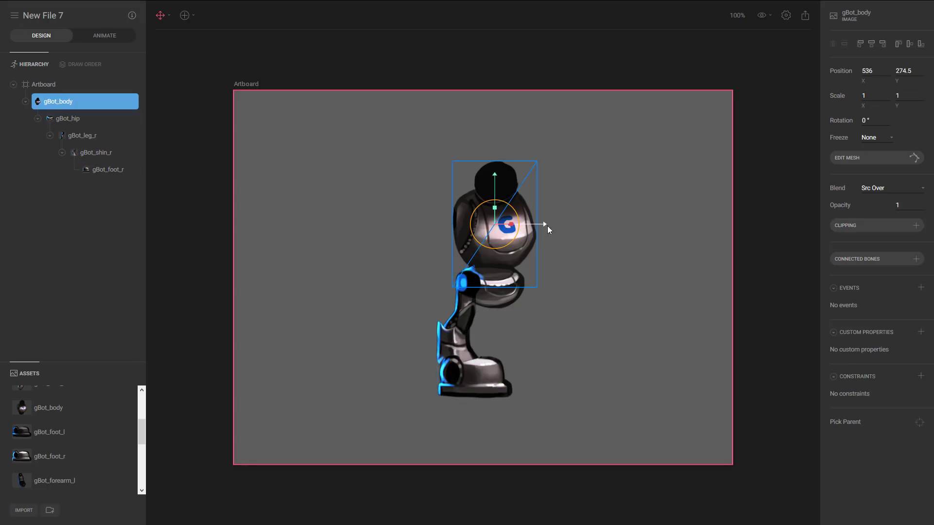
left_click_drag(547, 225, 527, 229)
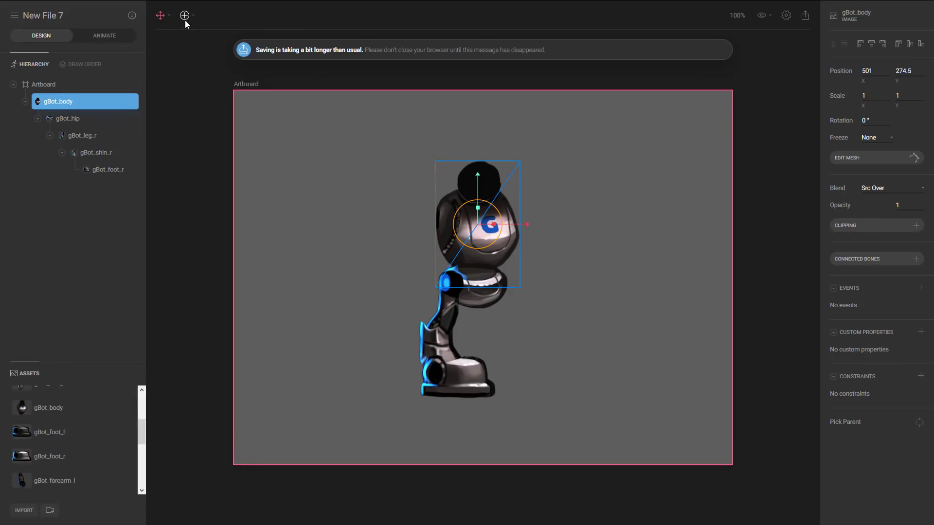
Step: Add a four-bone chain to the body, running from below the neck to the hip centre, right hip joint, knee and ankle
left_click(185, 16)
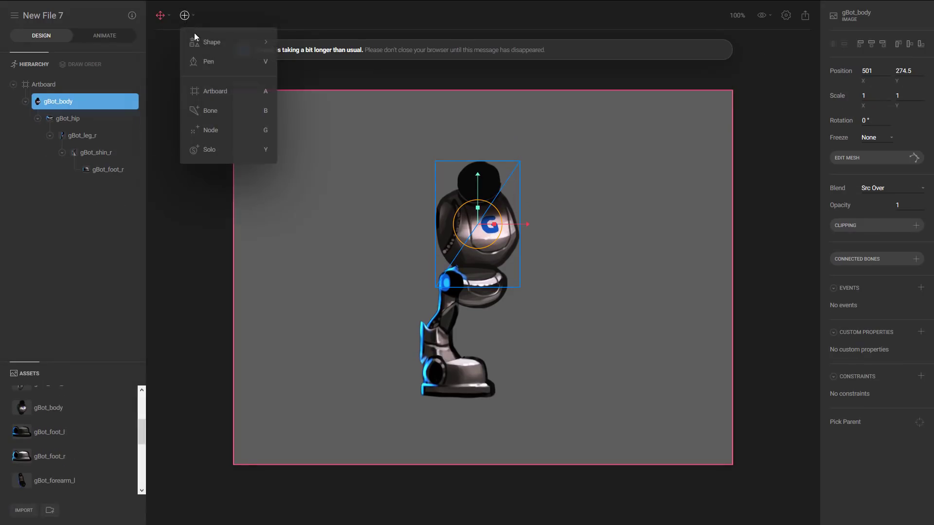
left_click(223, 107)
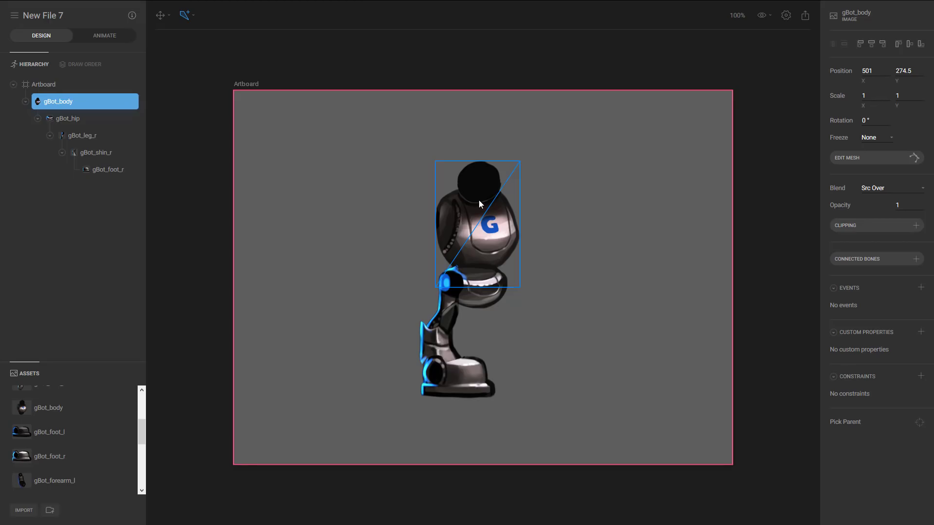
left_click(478, 200)
left_click(474, 286)
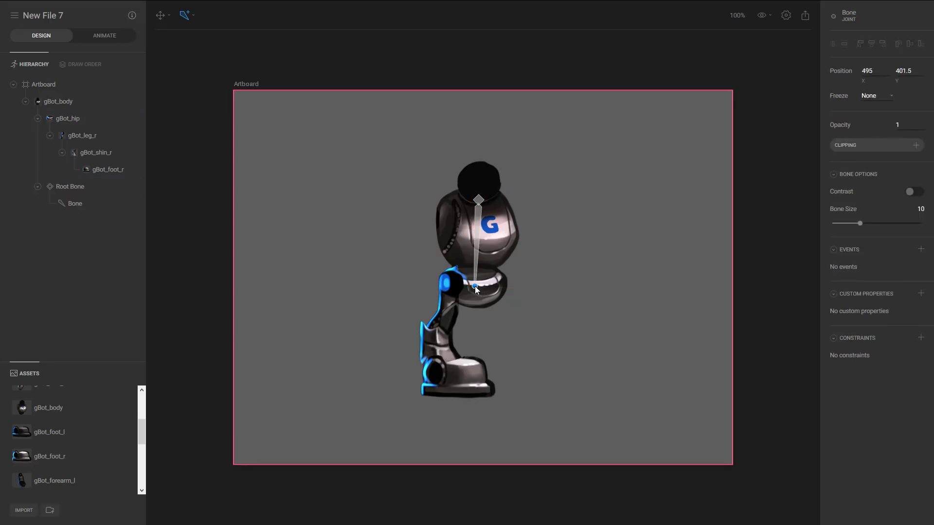
left_click(448, 288)
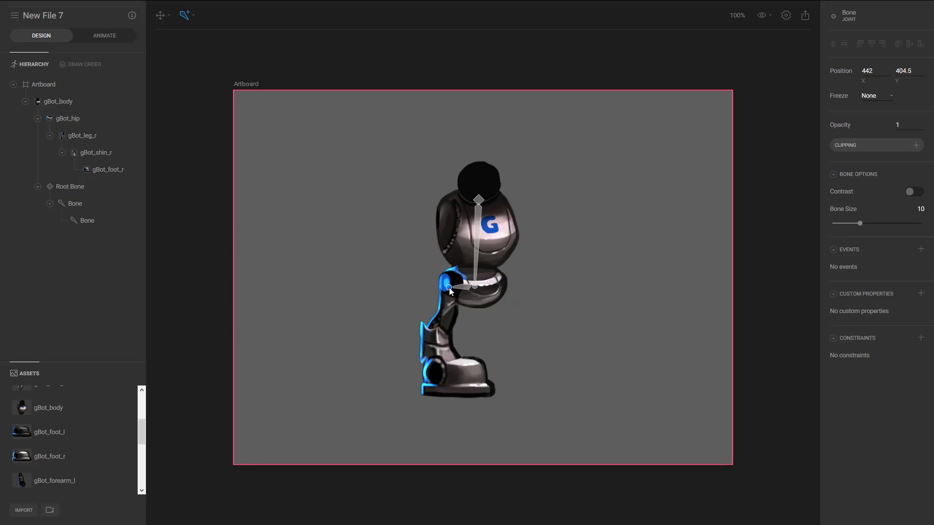
left_click(439, 340)
left_click(451, 375)
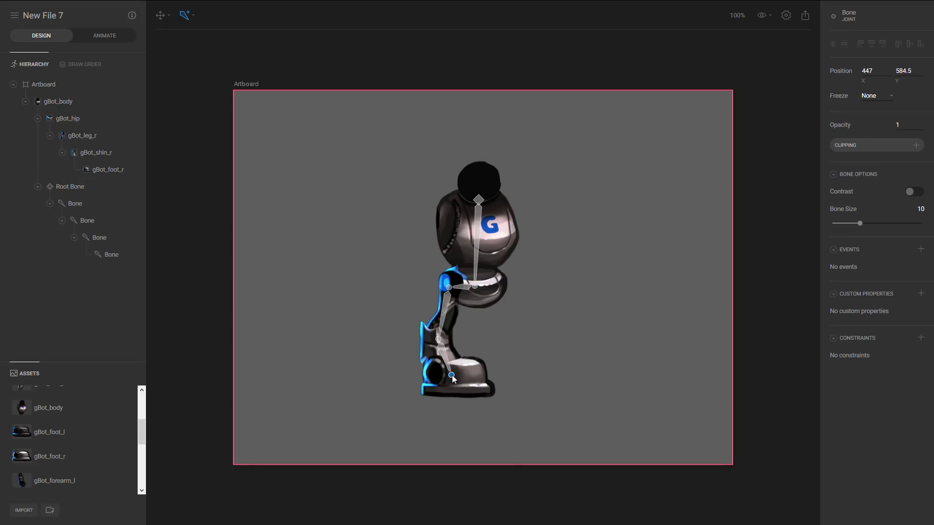
key("Escape")
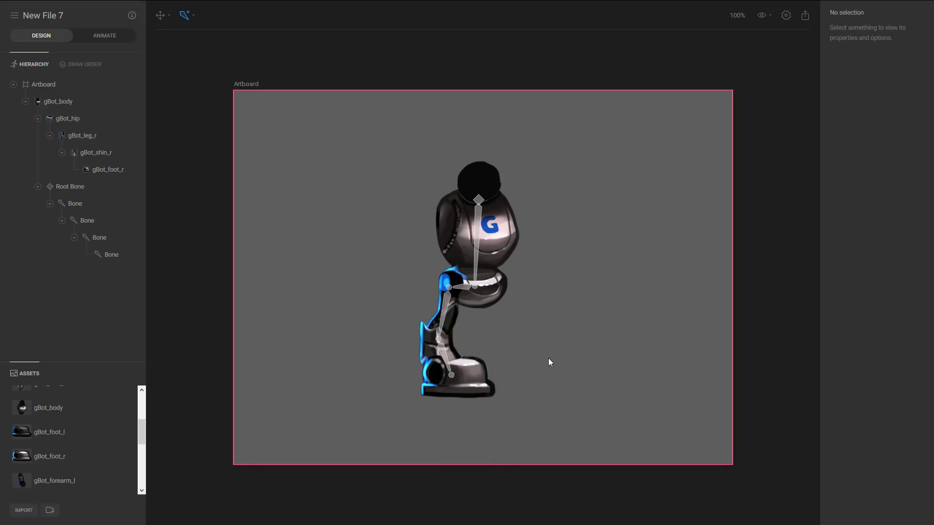
left_click(55, 105)
left_click(508, 235)
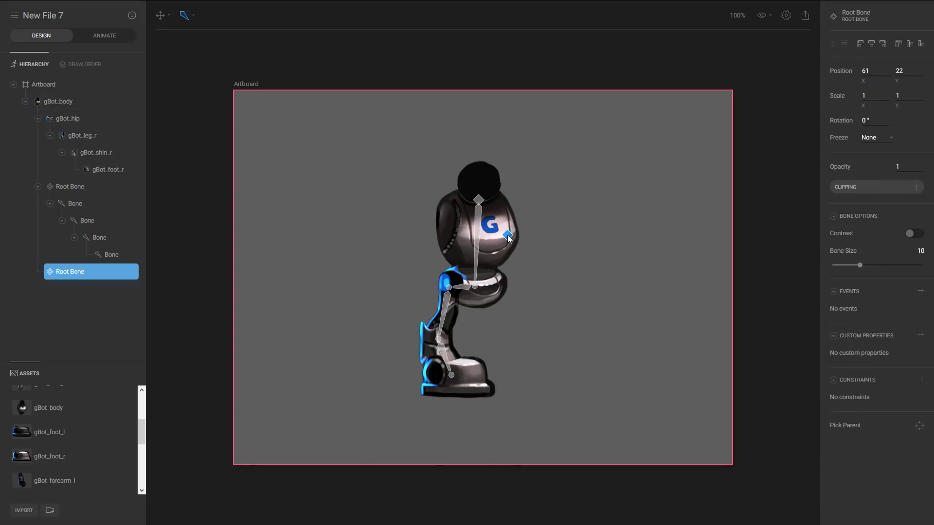
left_click(161, 16)
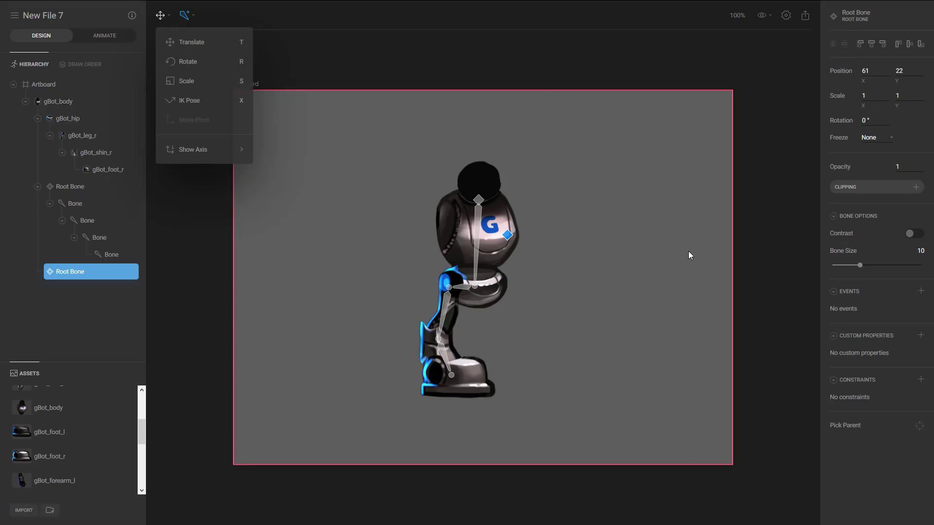
key("Delete")
Step: Connect the gBot_body image to the torso bone running from below the neck to the hip centre
left_click(182, 48)
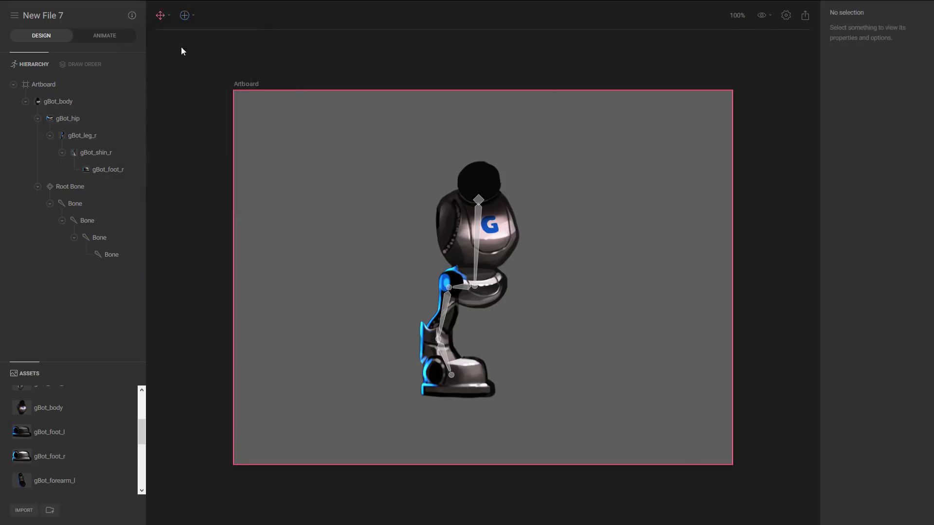
left_click(472, 237)
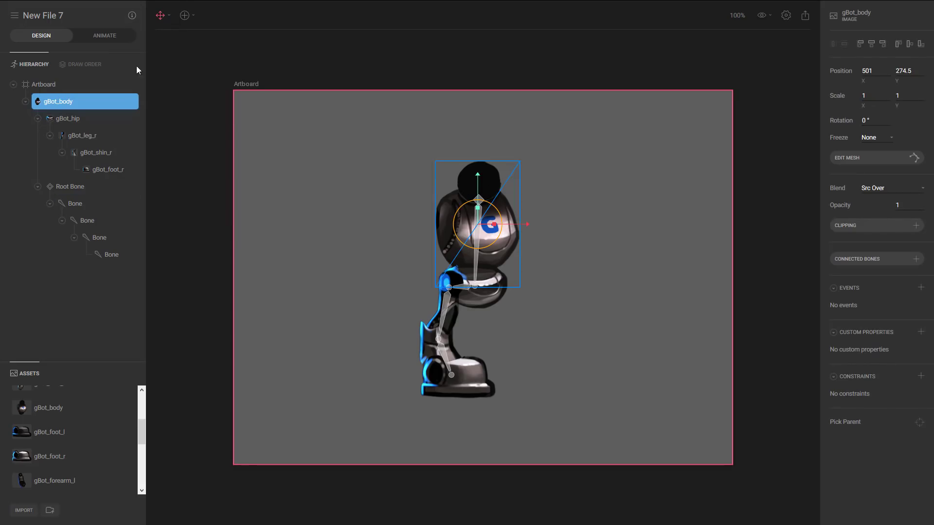
left_click(878, 263)
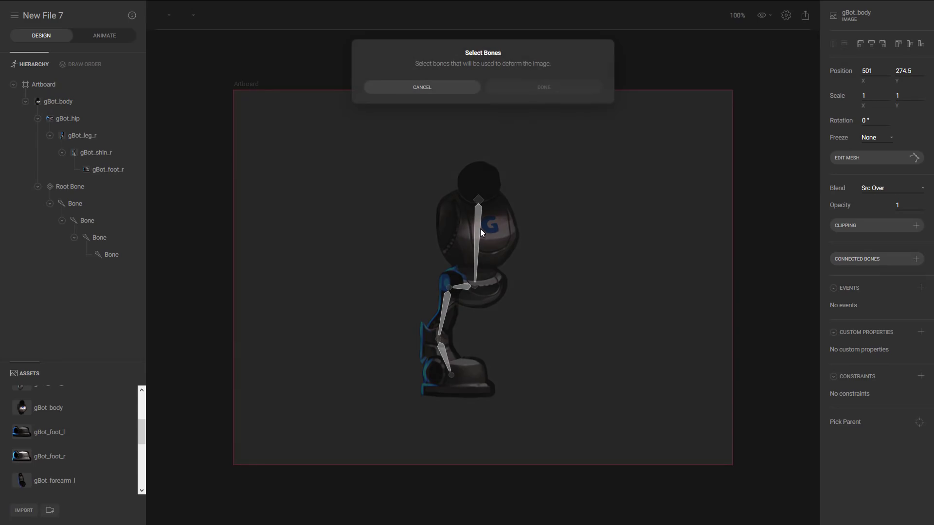
left_click(477, 228)
left_click(532, 89)
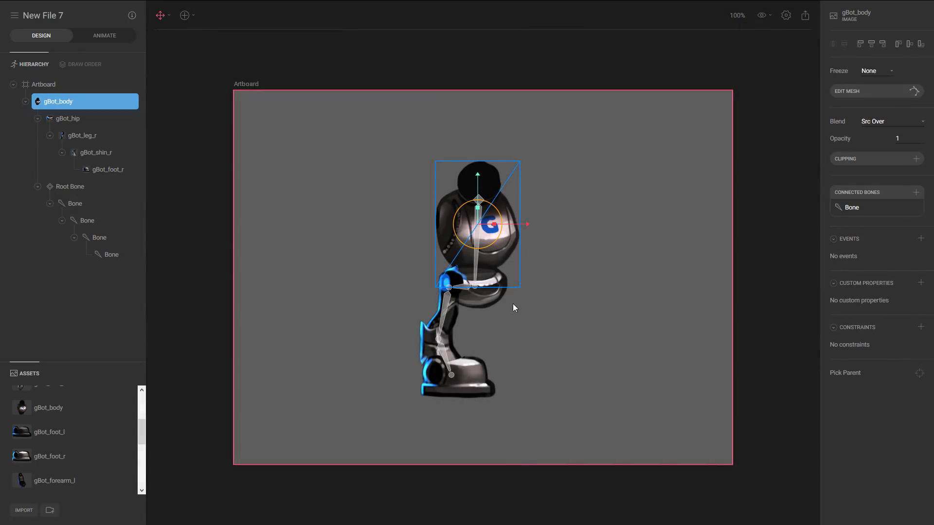
Step: Connect the gBot_hip image to the short bone between the hip centre and the right hip joint
left_click(488, 296)
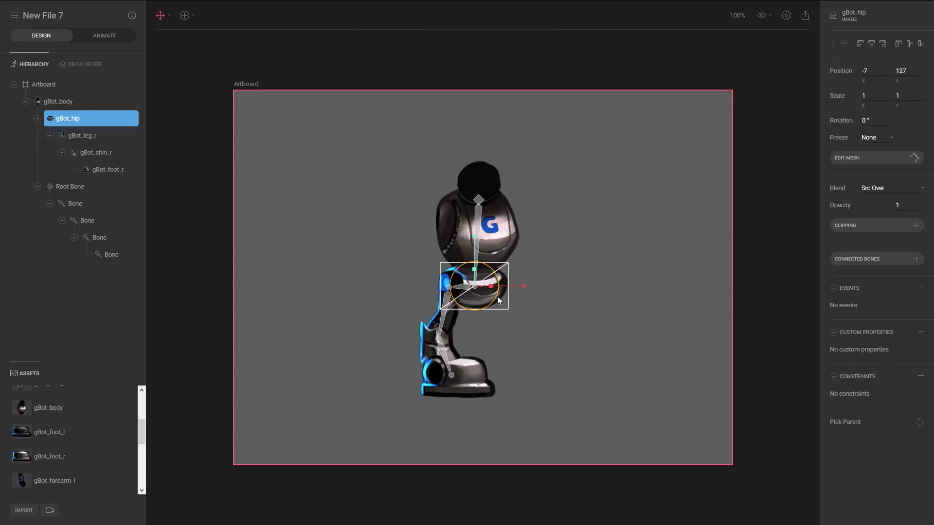
left_click(916, 257)
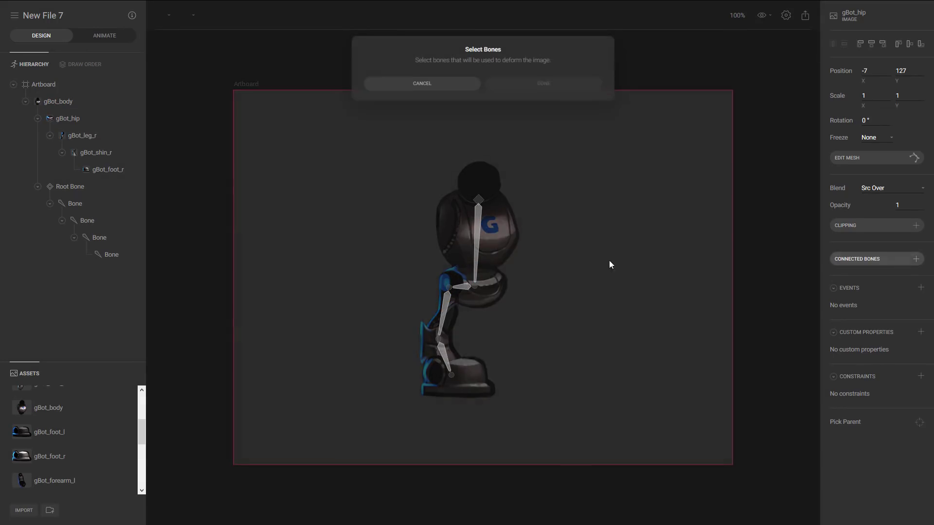
left_click(462, 288)
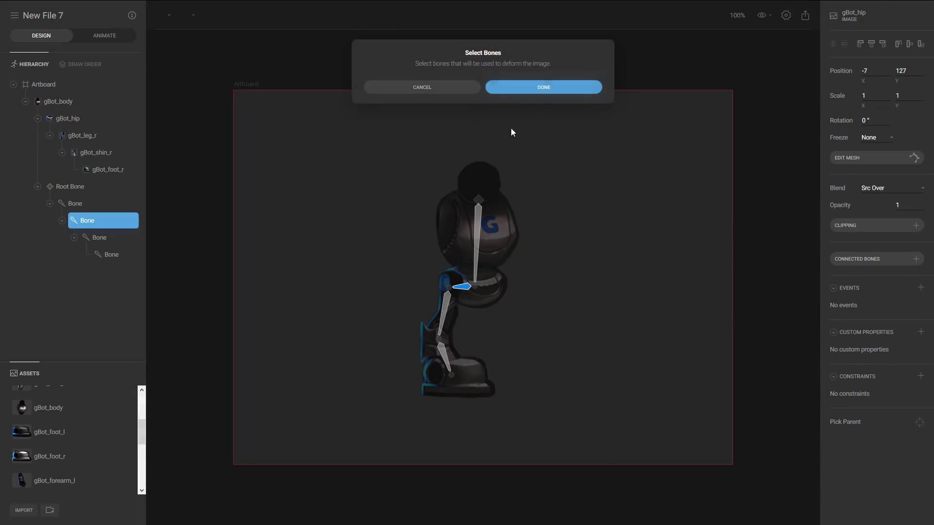
left_click(562, 87)
Step: Connect the gBot_shin_r image to the bone between the right hip joint and the knee
left_click(451, 317)
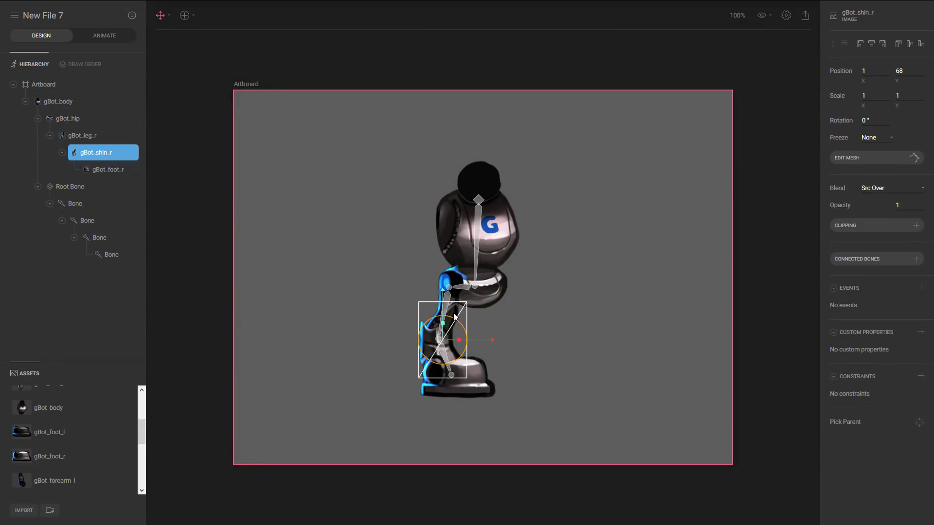
left_click(852, 260)
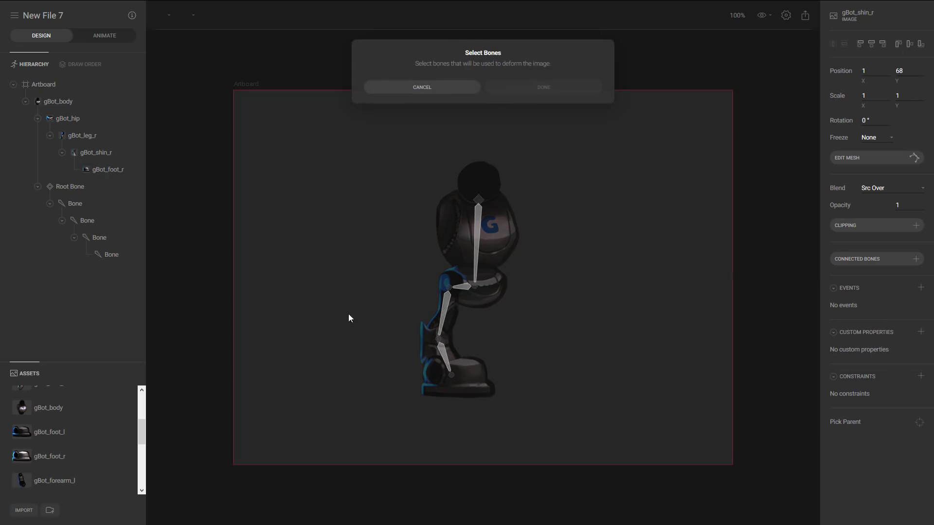
left_click(439, 319)
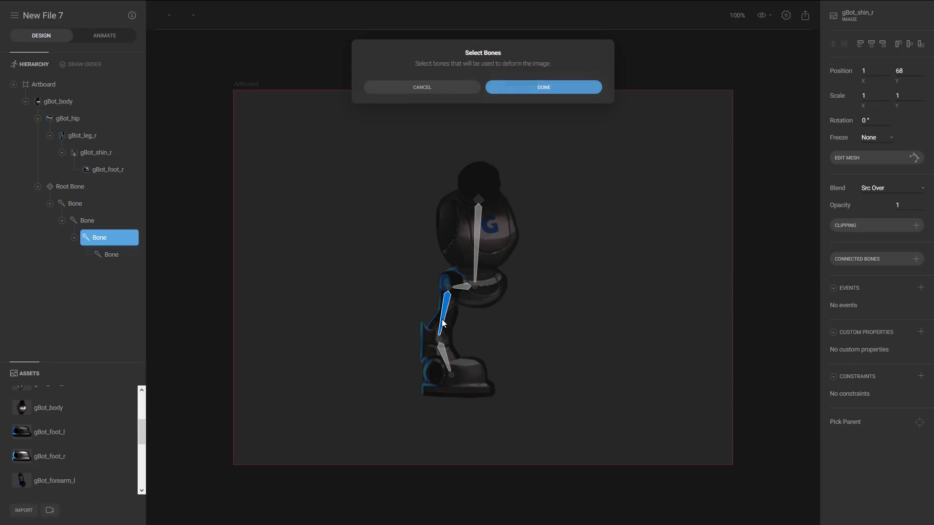
left_click(541, 91)
Step: Connect the gBot_foot_r image to the lowest bone, between the knee and the ankle
left_click(471, 381)
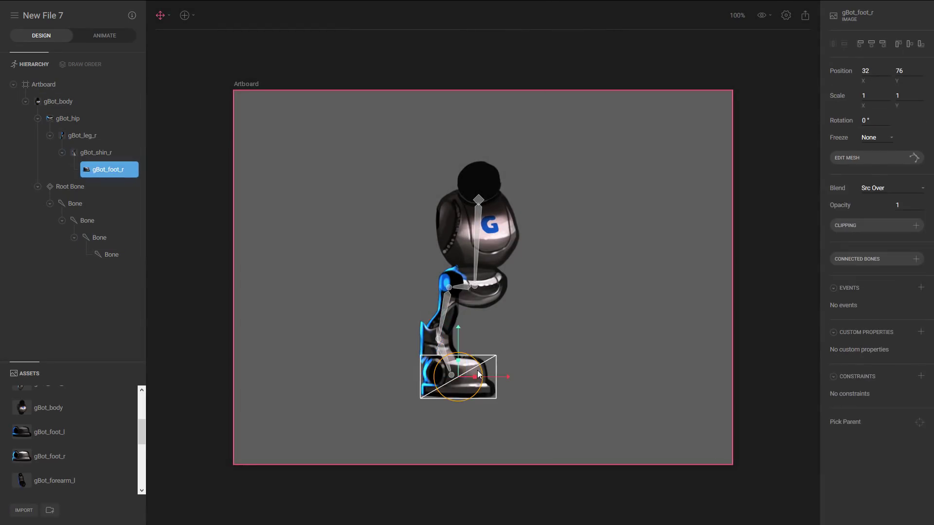
left_click(883, 257)
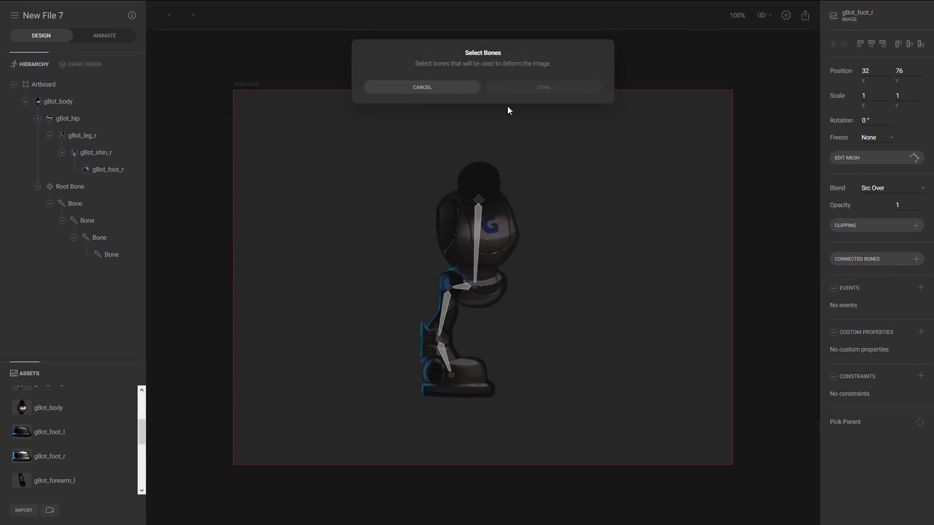
left_click(444, 355)
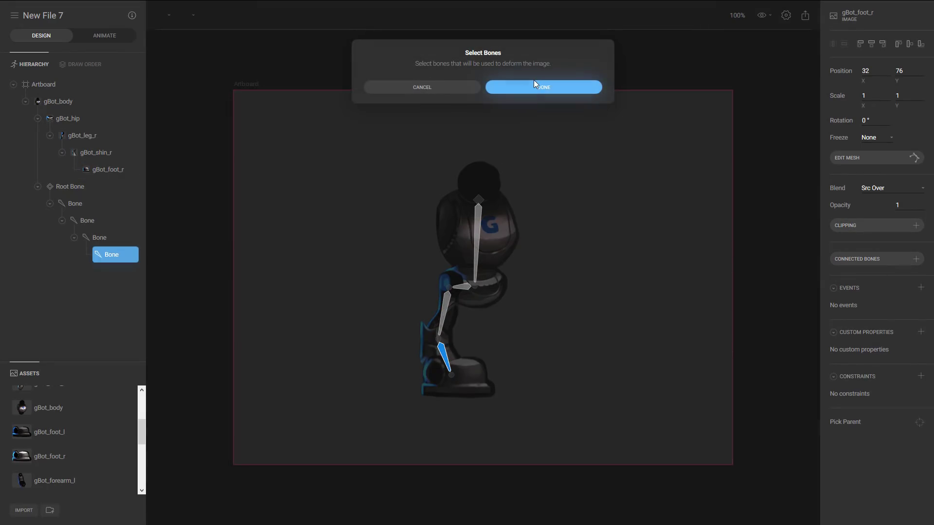
left_click(539, 87)
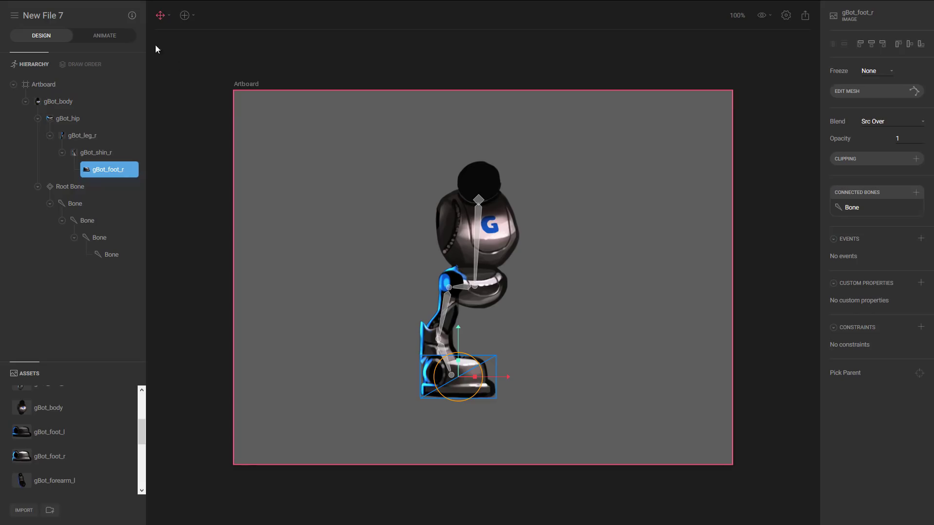
Step: Switch to animation mode and rename the Untitled animation as WalkCycle
left_click(104, 35)
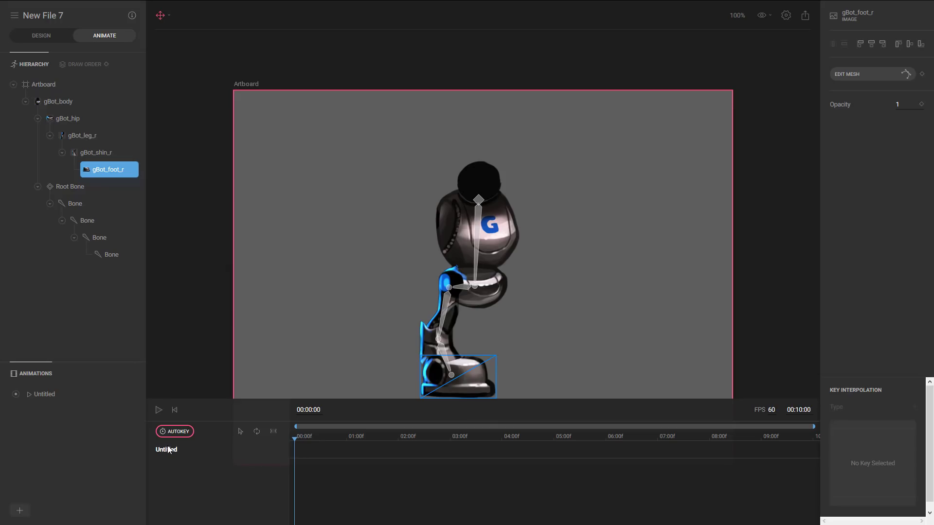
left_click(50, 395)
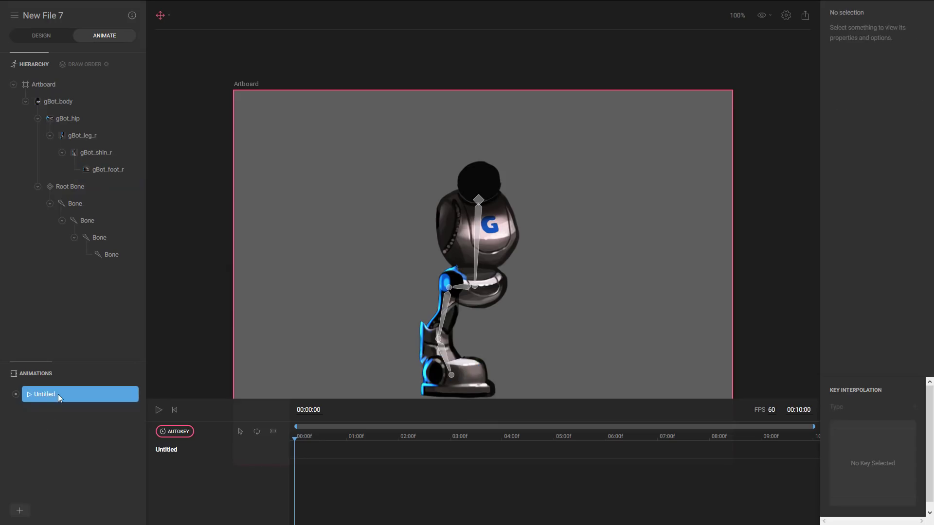
right_click(57, 394)
left_click(85, 442)
type("WalkCycle")
key("Return")
Step: Try rotating the bone between the right hip joint and knee slightly, and undo the rotation
left_click(443, 310)
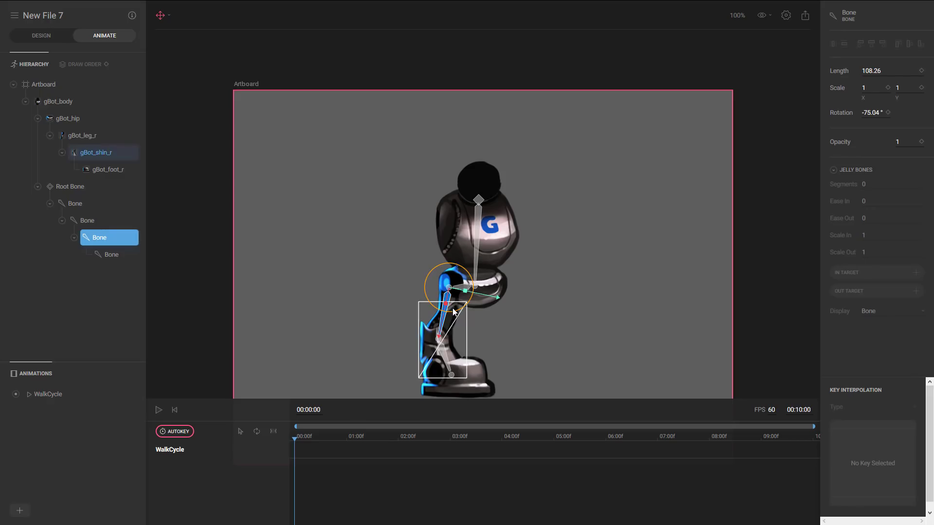
left_click(456, 309)
left_click(448, 316)
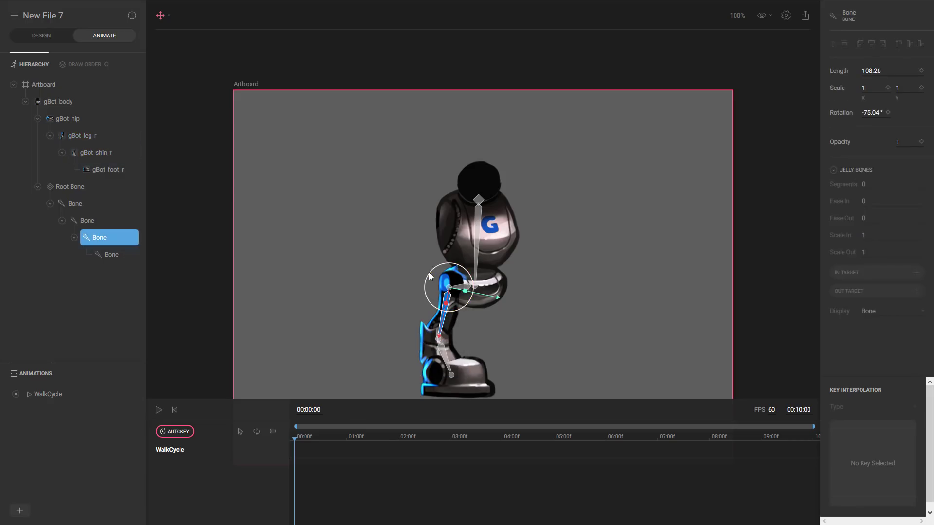
left_click_drag(443, 267, 444, 269)
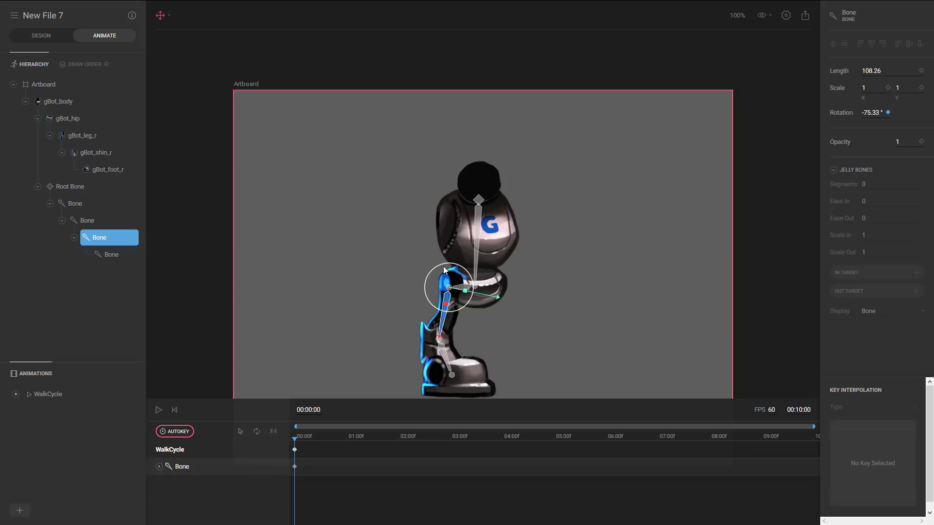
key("ctrl+z")
left_click(509, 364)
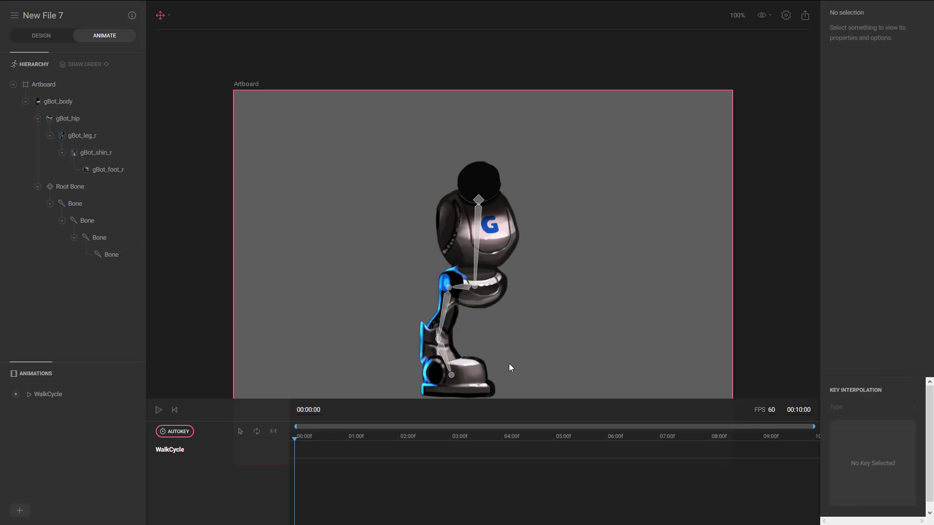
left_click(443, 312)
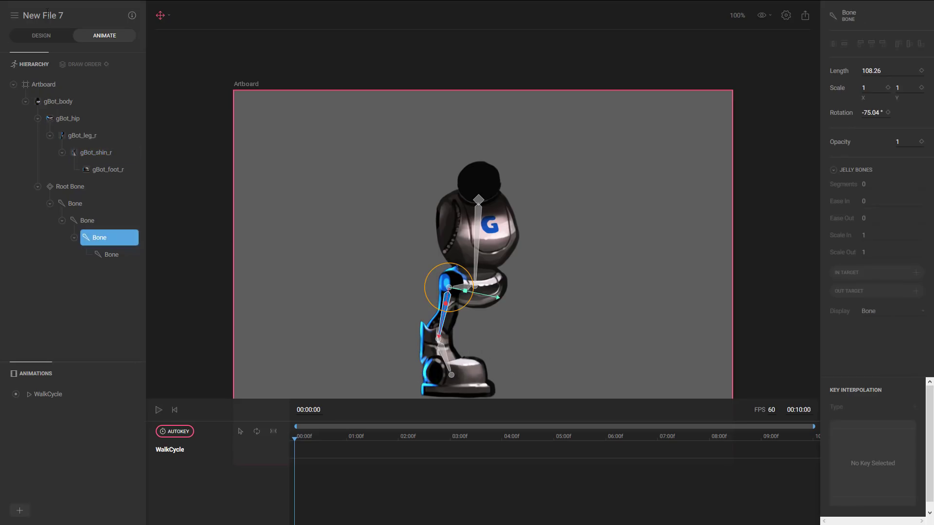
Step: Return to design mode, check the bone connections of the shin and hip images, and connect gBot_leg_r to the hip-to-knee bone
left_click(59, 36)
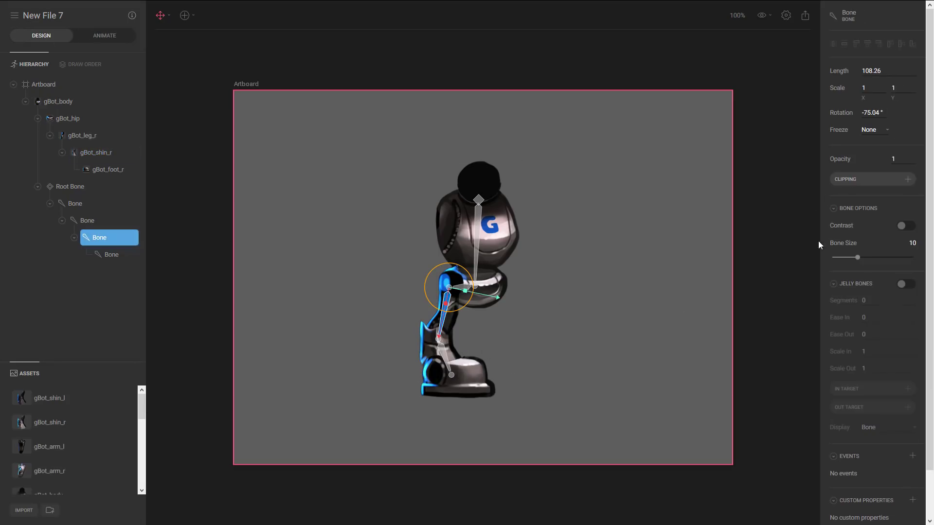
left_click(456, 321)
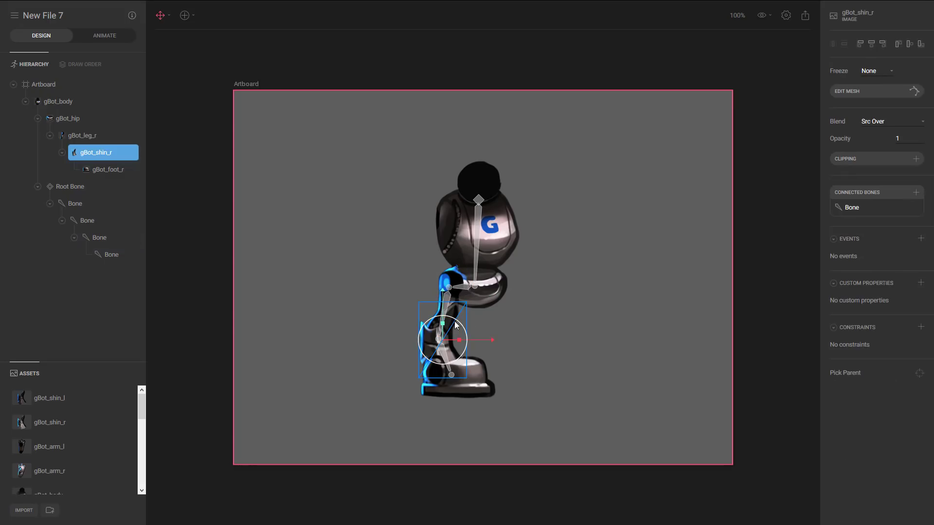
left_click(68, 119)
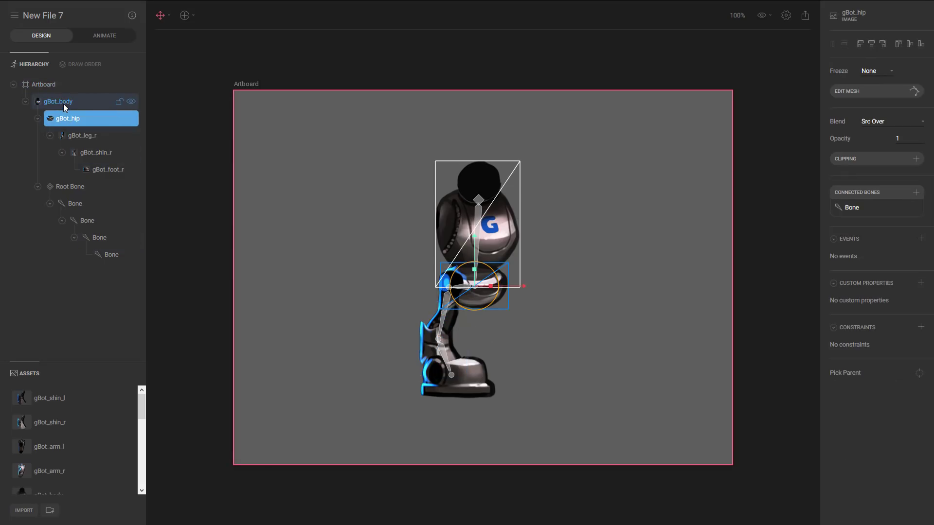
left_click(81, 137)
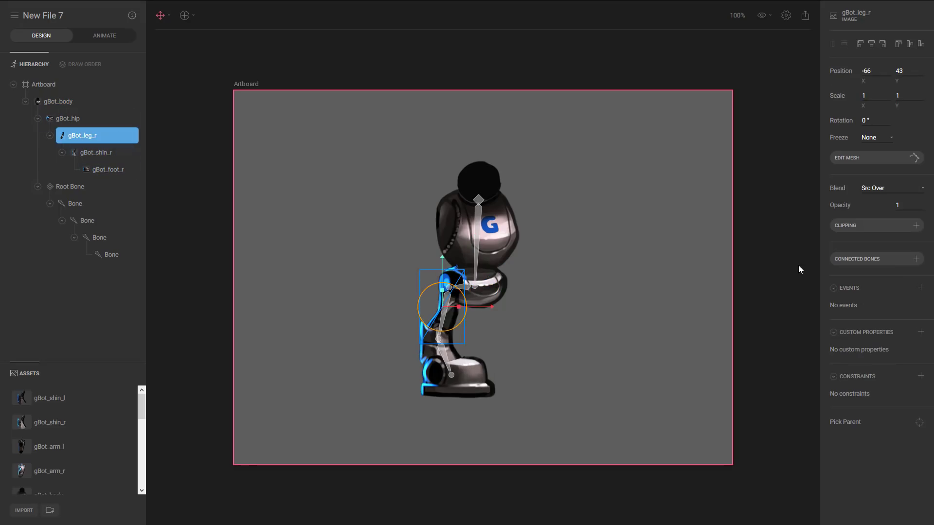
left_click(902, 258)
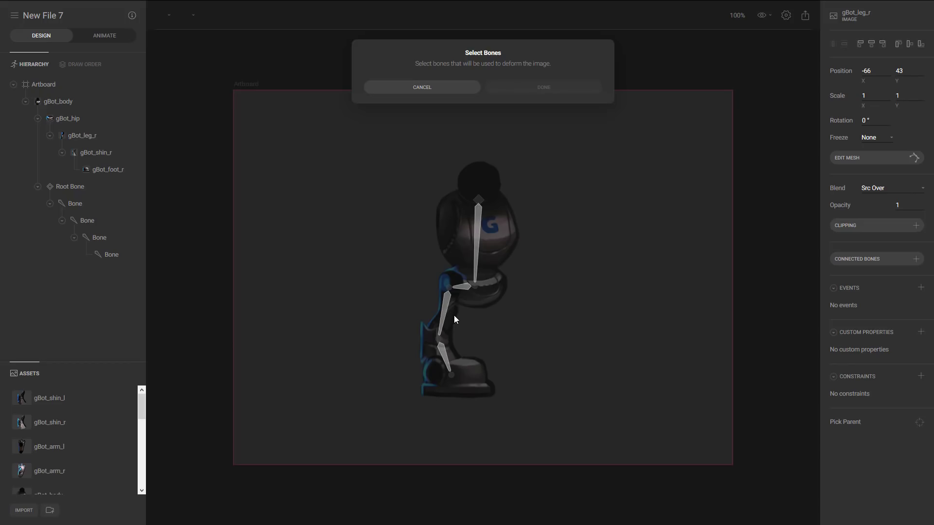
left_click(446, 299)
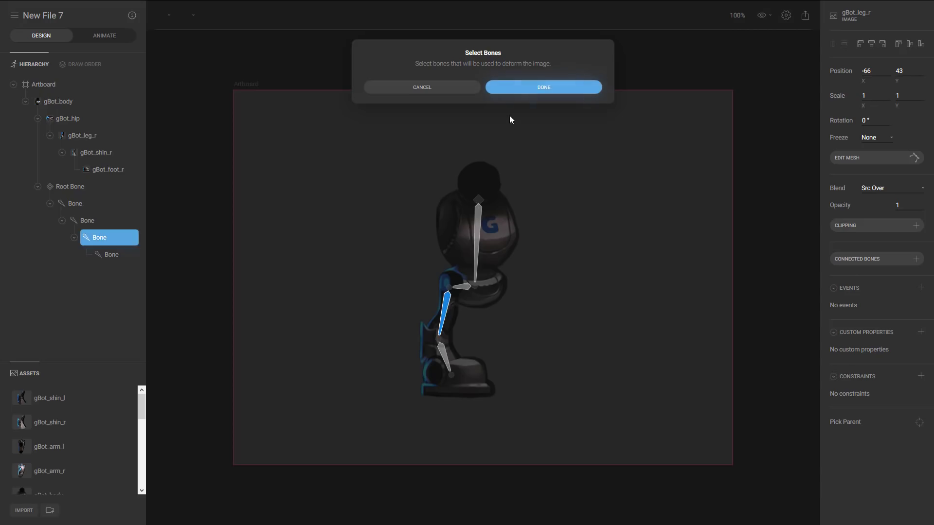
left_click(533, 89)
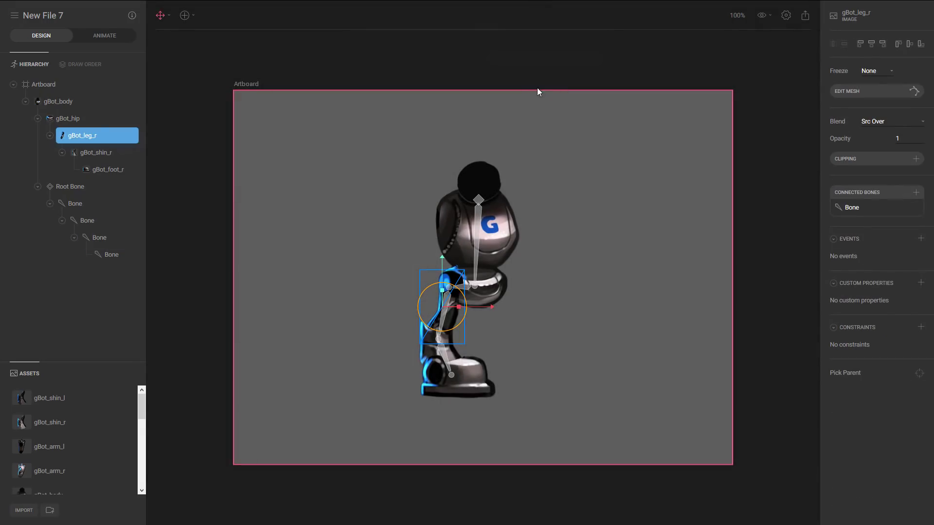
Step: In animation mode, rotate the hip-to-knee bone to about -80.88° at 00:00:00 and move the playhead to 00:01:02
left_click(115, 153)
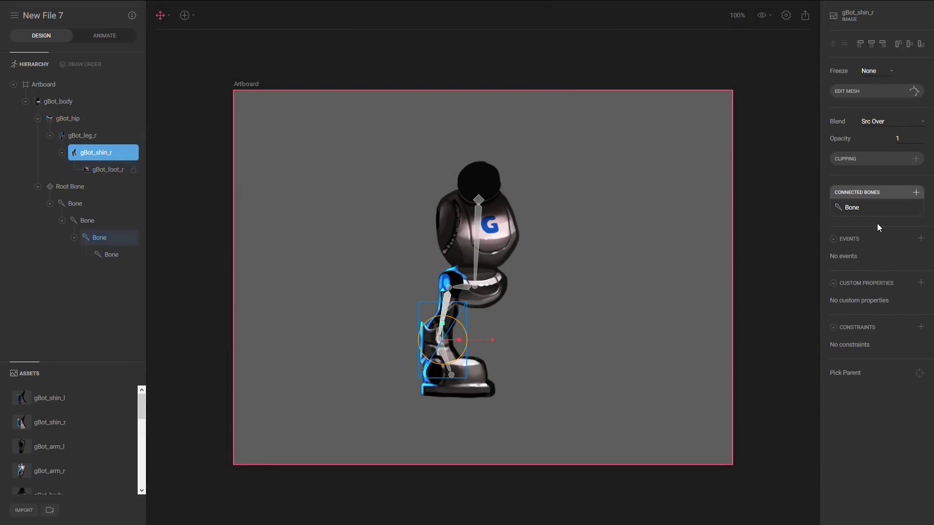
left_click(104, 36)
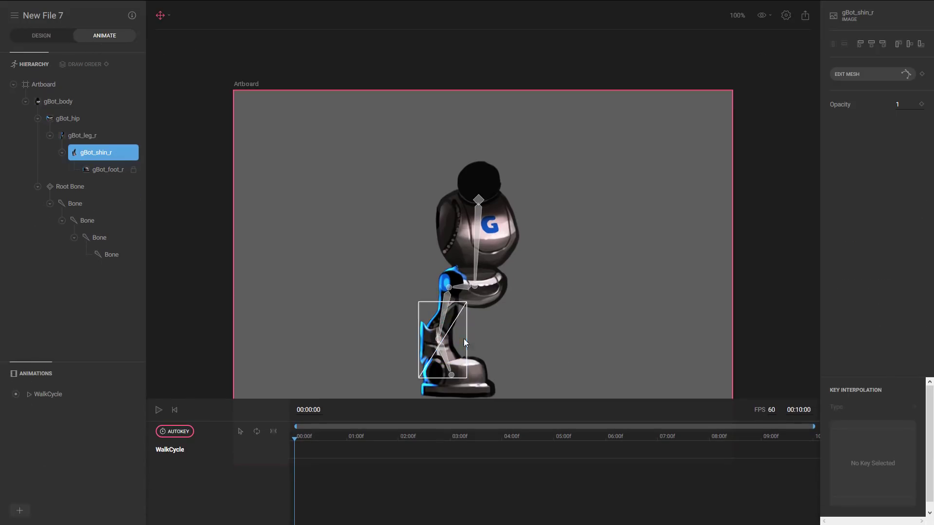
left_click(453, 310)
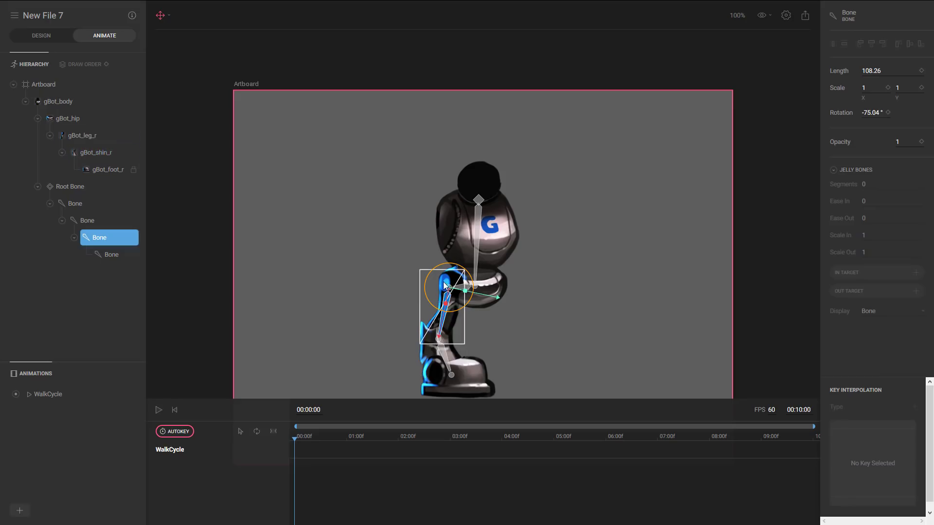
left_click_drag(438, 271, 434, 273)
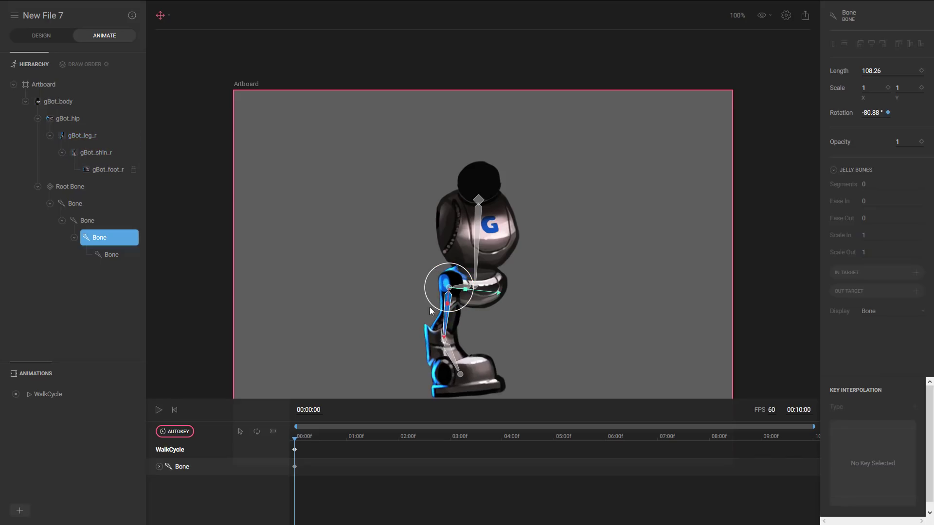
left_click(348, 446)
left_click(349, 436)
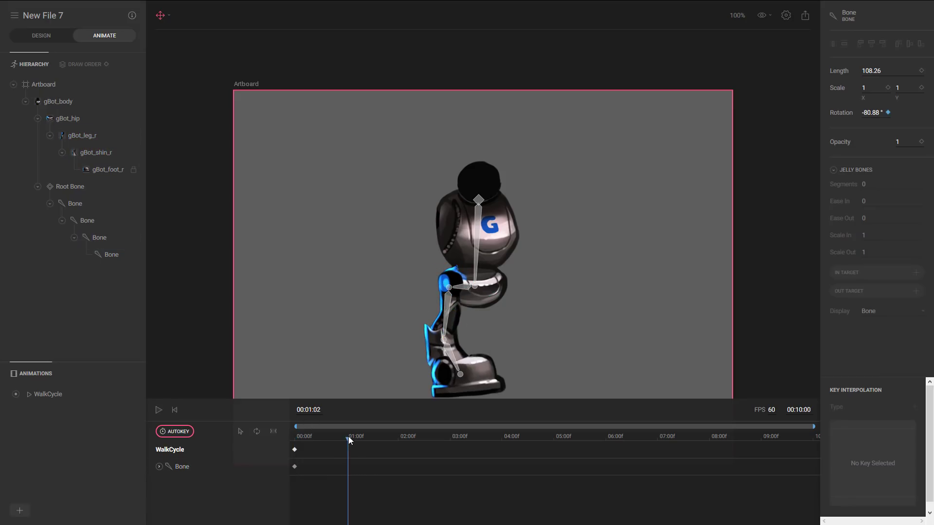
Step: At 00:01:02, rotate the hip-to-knee bone to about -50.38° and the shin bone below it to about -18.53°
left_click(445, 309)
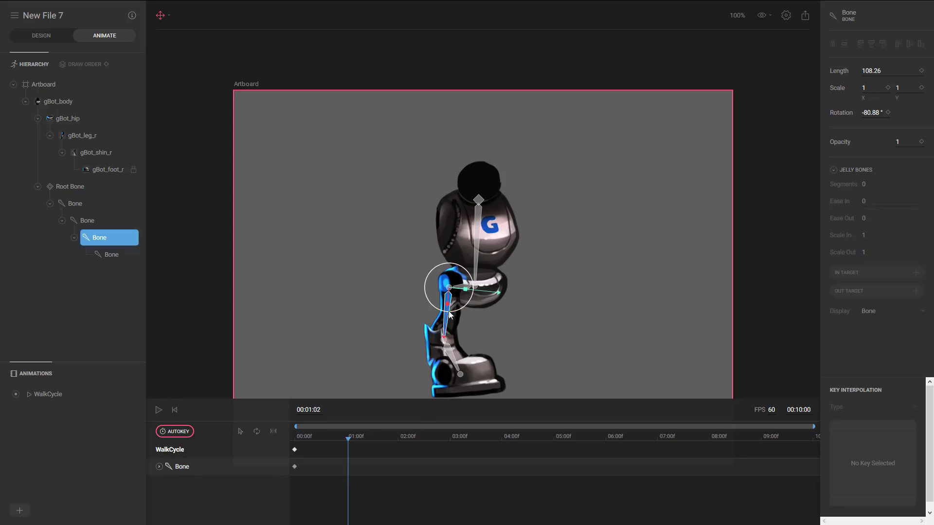
left_click_drag(427, 302, 423, 291)
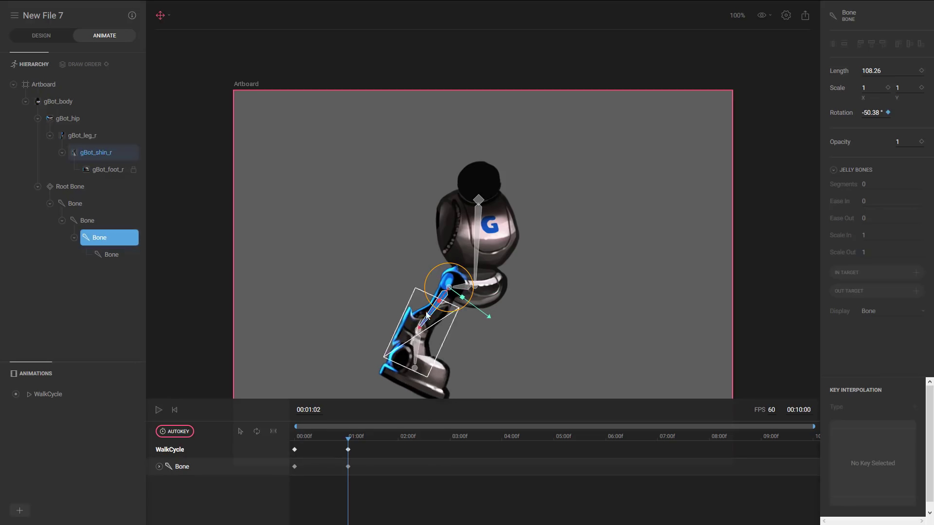
left_click(420, 340)
left_click_drag(396, 336, 391, 327)
left_click(395, 327)
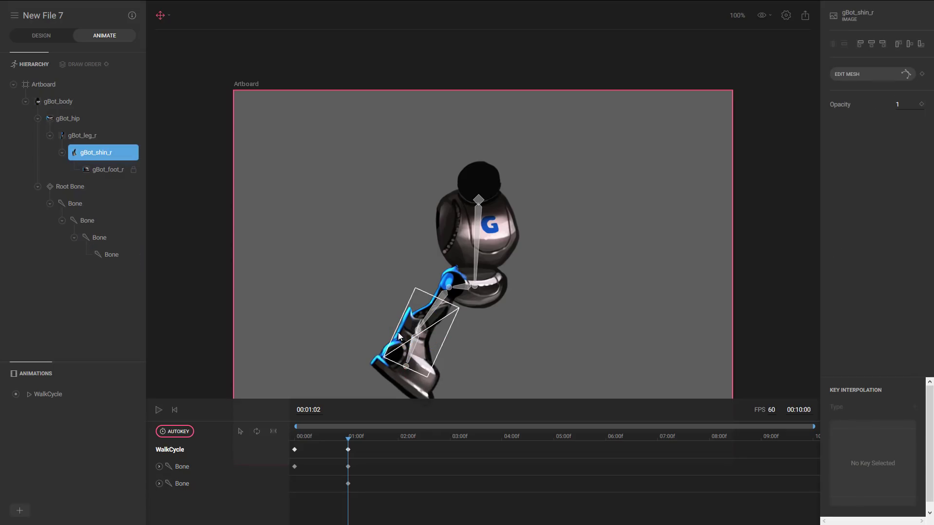
Step: Refine the raised leg pose at 00:01:02, rotating the shin bone to about -11° and the hip-to-knee bone to about -37.15°
left_click(427, 329)
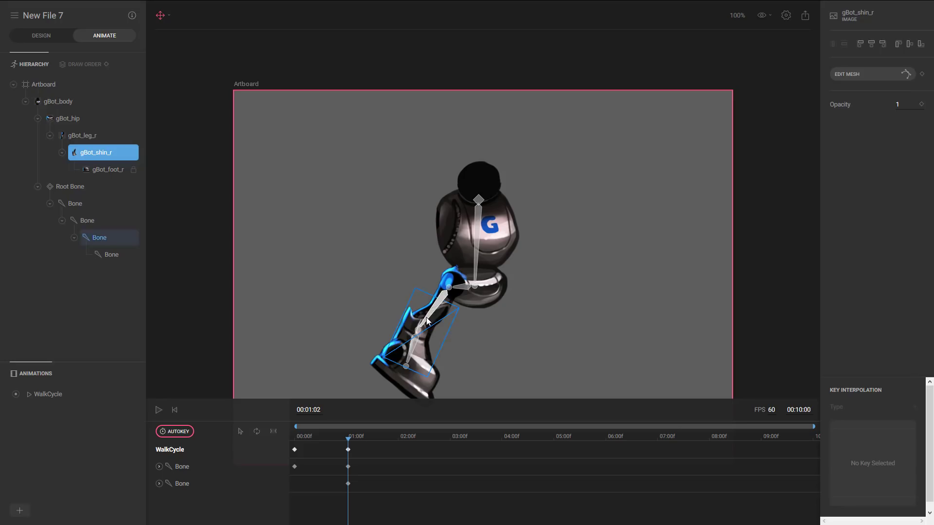
left_click(417, 342)
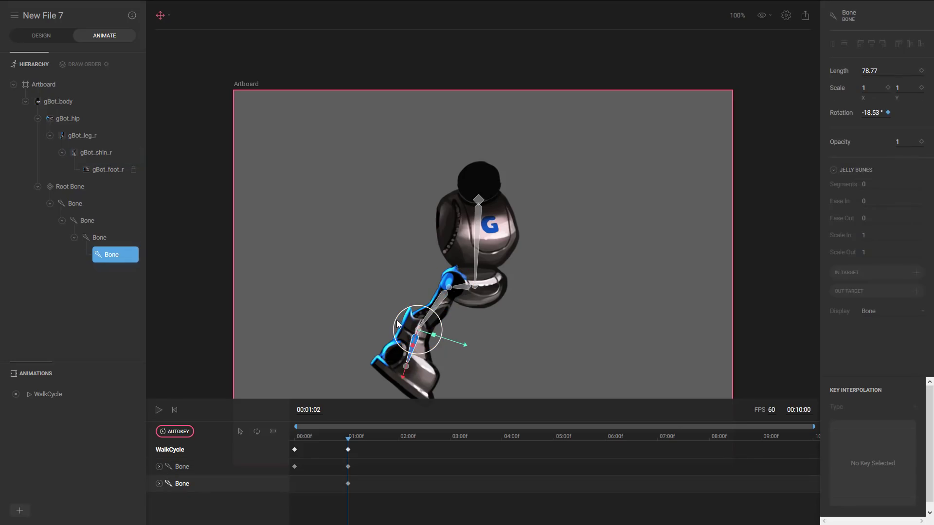
left_click_drag(399, 328, 398, 320)
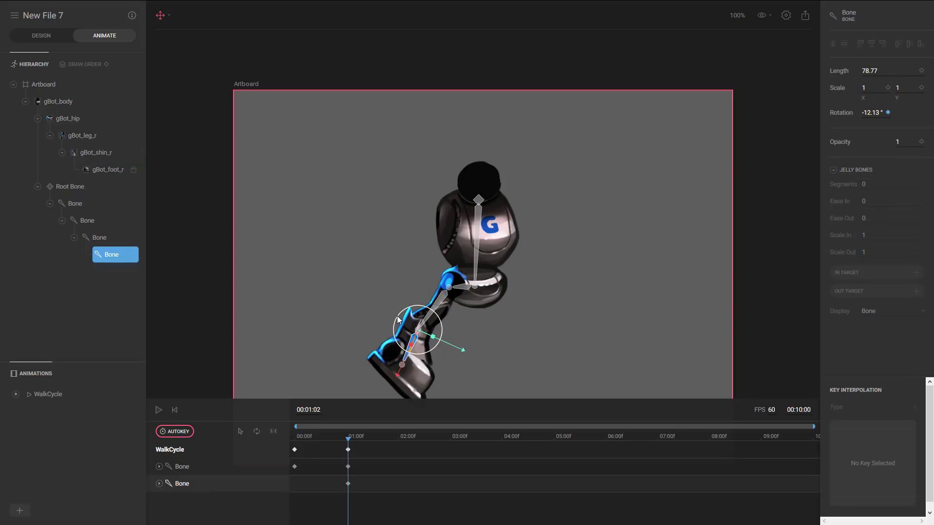
left_click(441, 304)
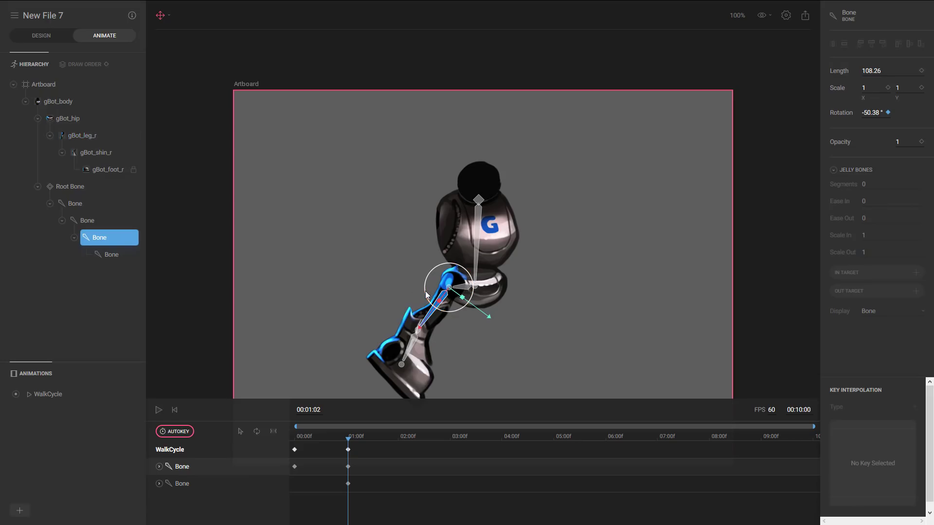
left_click_drag(442, 304, 437, 303)
Step: At 00:02:02, swing the hip-to-knee bone back down near vertical and rotate the shin bone to about -25.53°
left_click(400, 436)
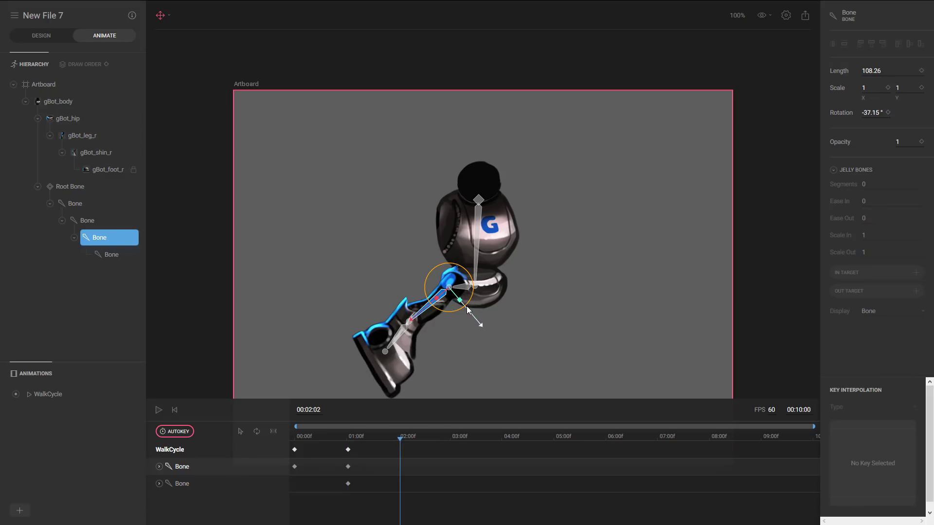
left_click_drag(470, 303, 487, 296)
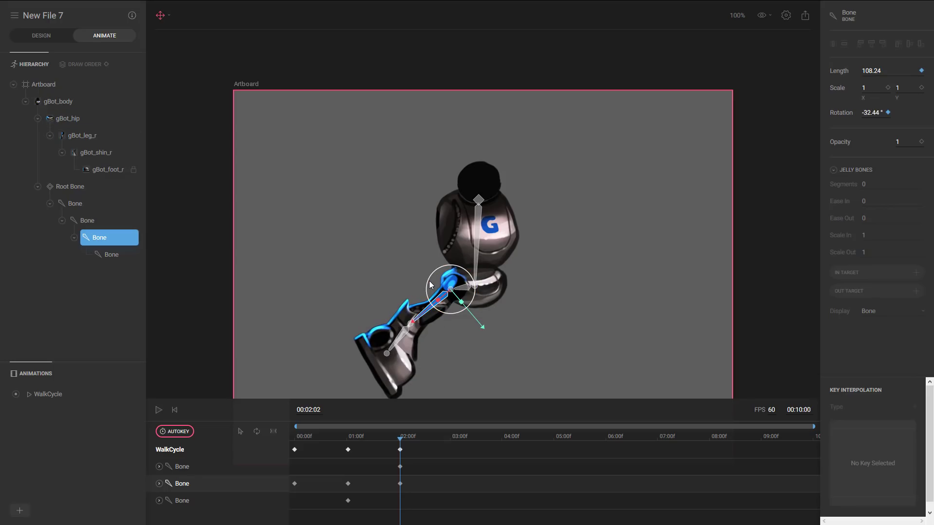
left_click_drag(431, 287, 425, 299)
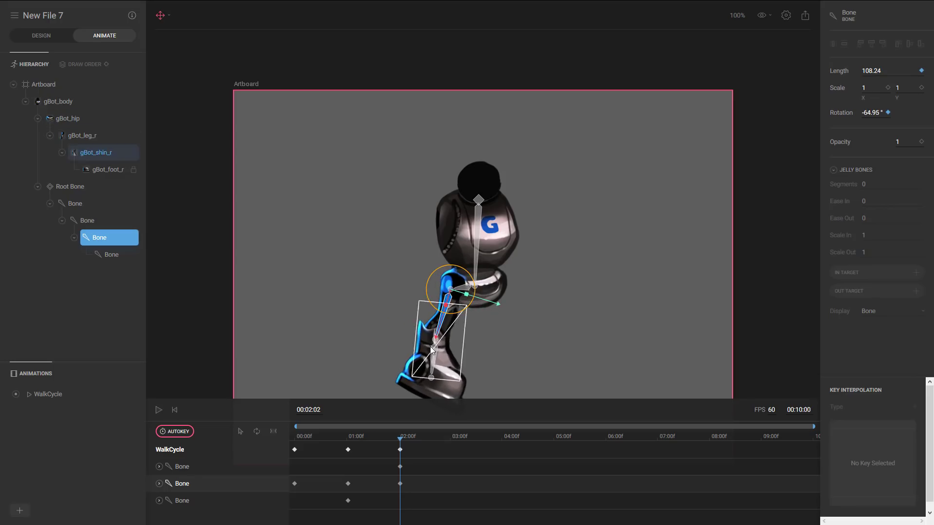
left_click(422, 330)
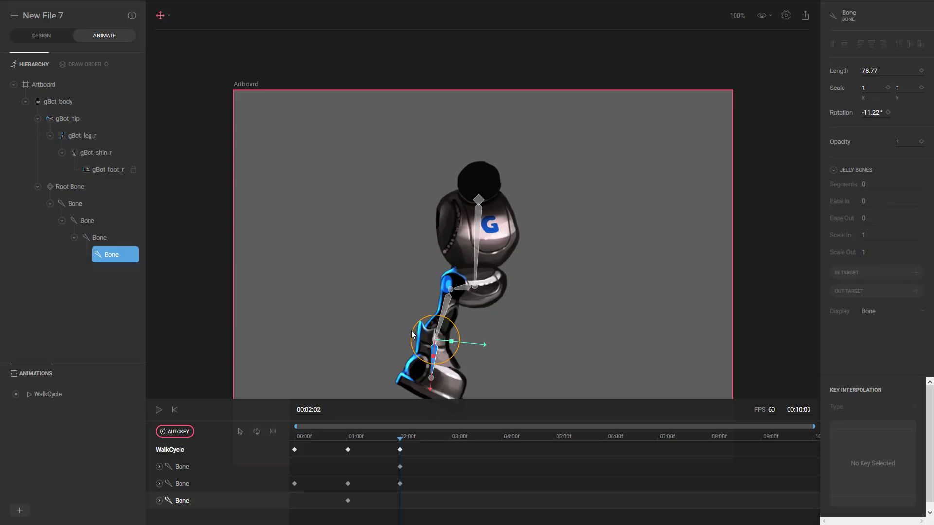
mouse_move(411, 335)
left_mouse_down()
mouse_move(420, 329)
mouse_move(417, 349)
left_mouse_up()
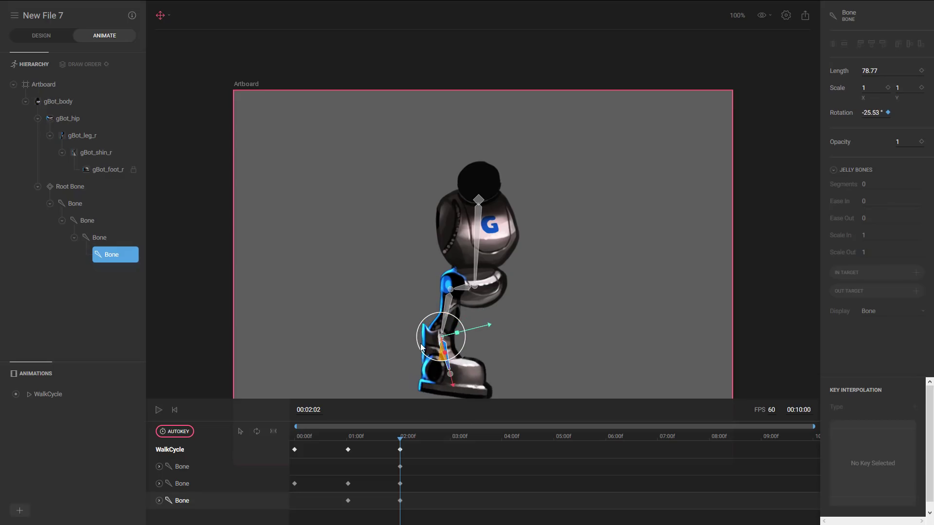
Step: Play the WalkCycle animation, rewind it to replay the leg movement, and stop playback
left_click(159, 411)
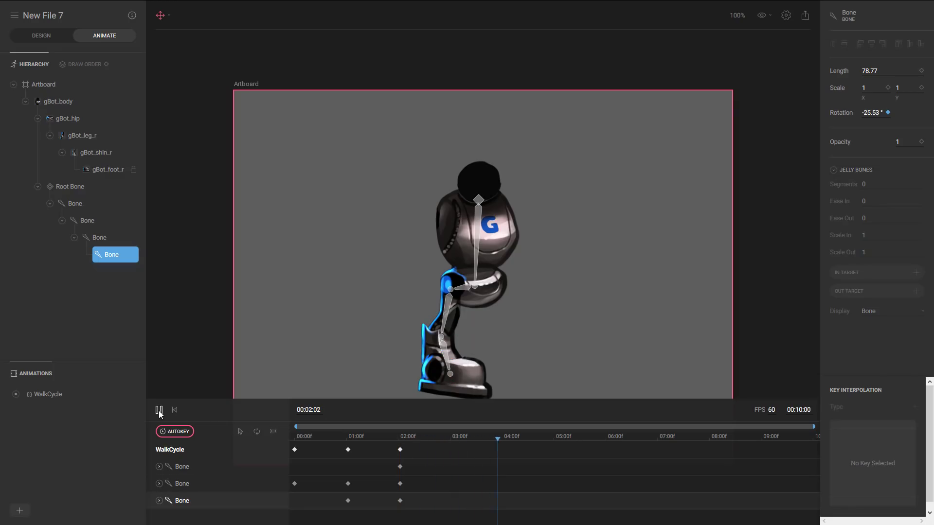
left_click(175, 410)
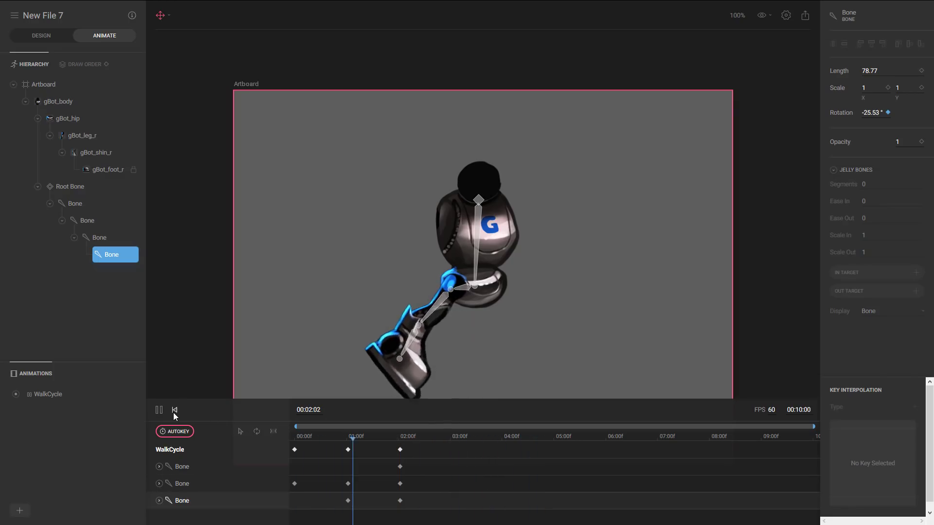
left_click(175, 410)
left_click(159, 410)
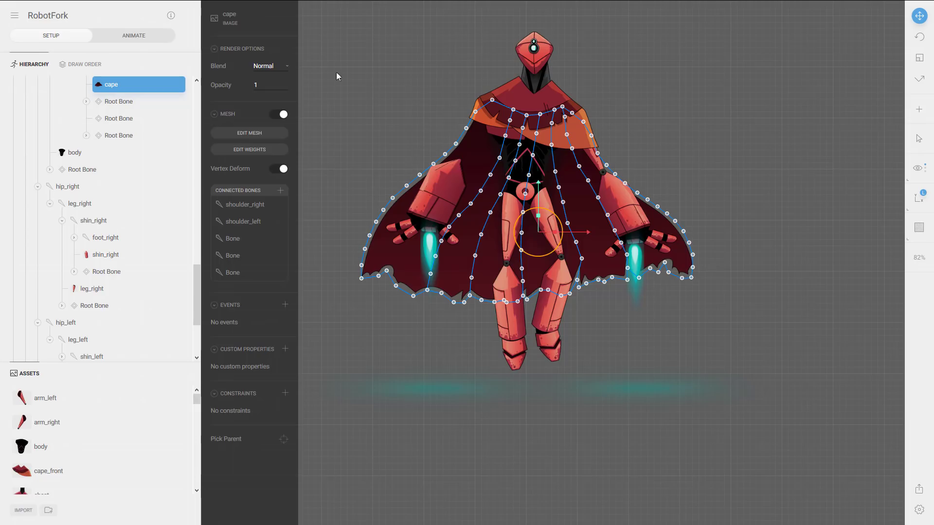
Step: In the RobotFork file, look at the blend modes available for the cape image
left_click(283, 66)
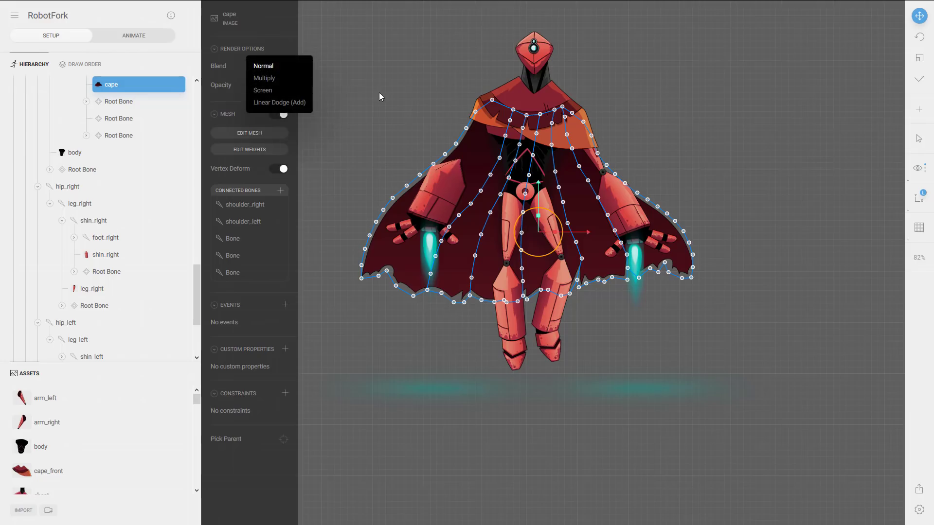
left_click(348, 169)
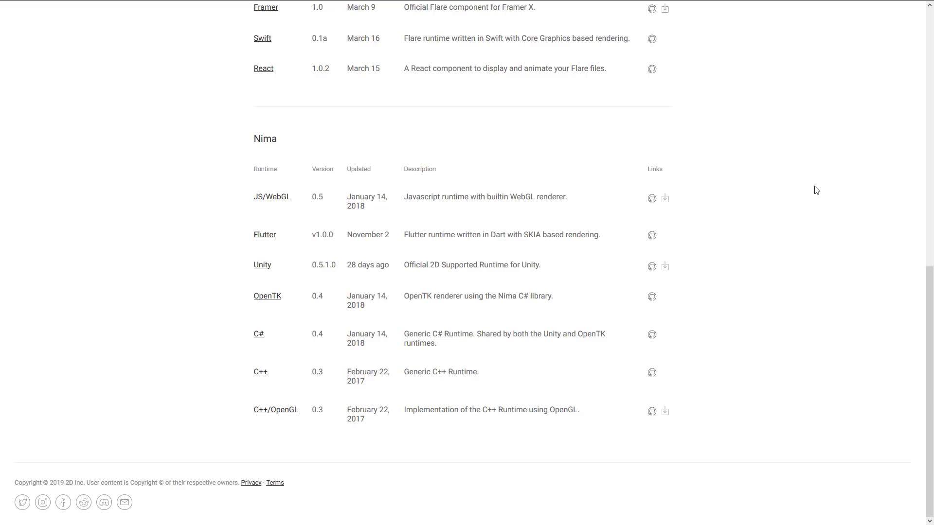
Step: Examine the 2Dimensions Runtimes page, covering the runtimes offered for Flare and Nima
scroll(816, 191, "up", 10)
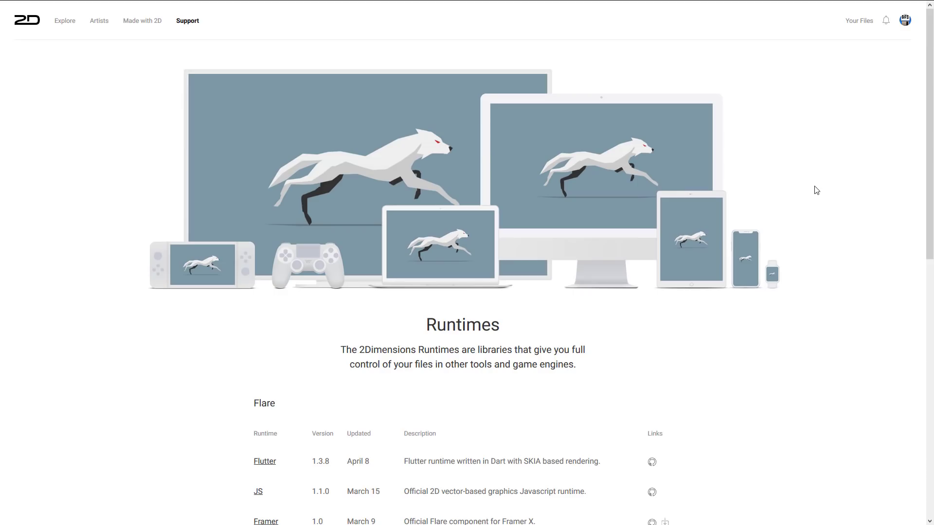
scroll(782, 228, "down", 3)
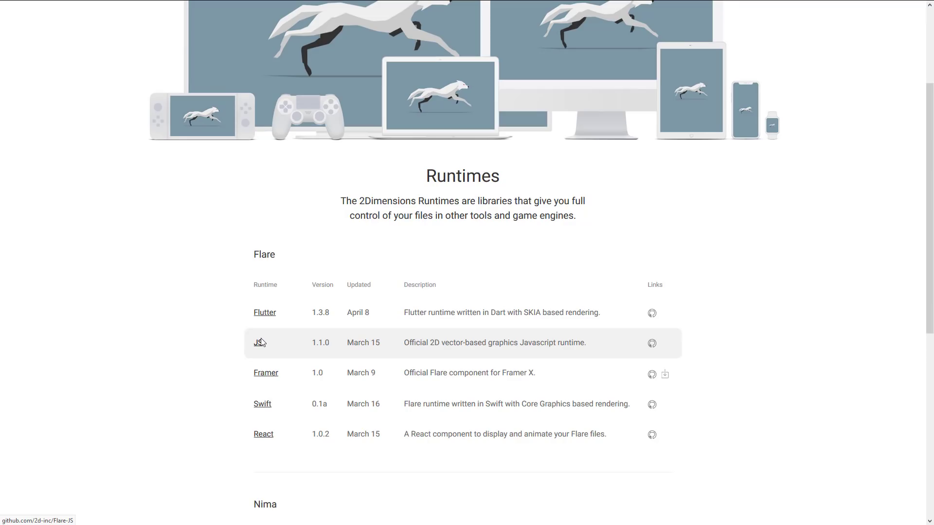
scroll(305, 332, "down", 2)
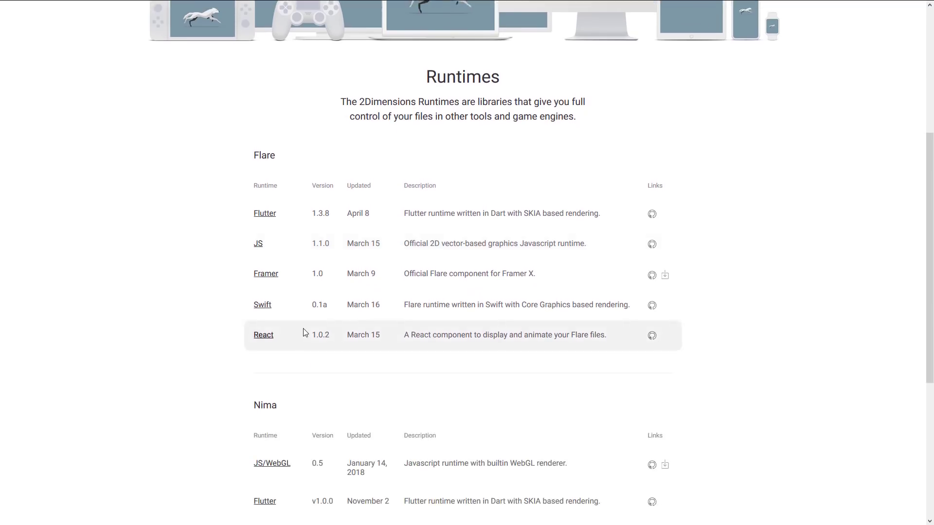
scroll(304, 330, "down", 4)
scroll(305, 330, "down", 2)
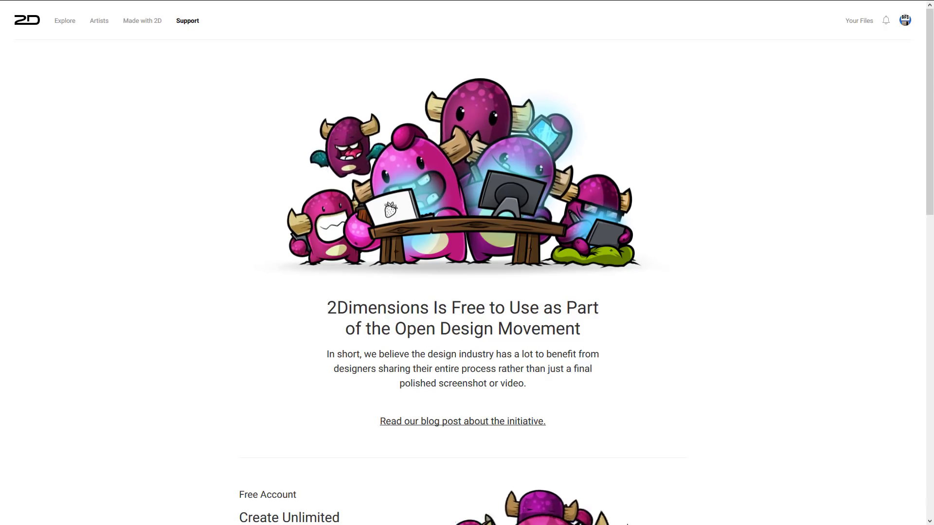
Step: Read the 2Dimensions pricing page on free accounts, file forking and the paid plan
scroll(633, 514, "down", 10)
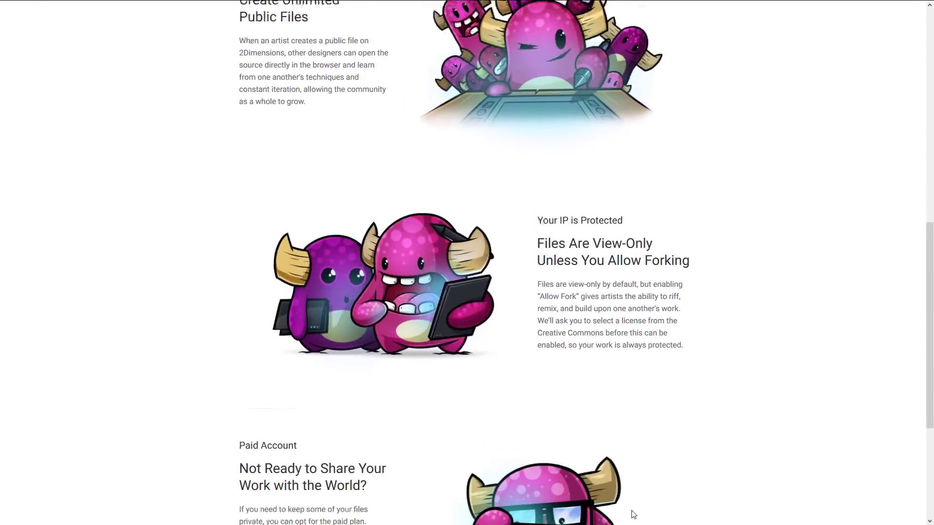
scroll(633, 515, "down", 4)
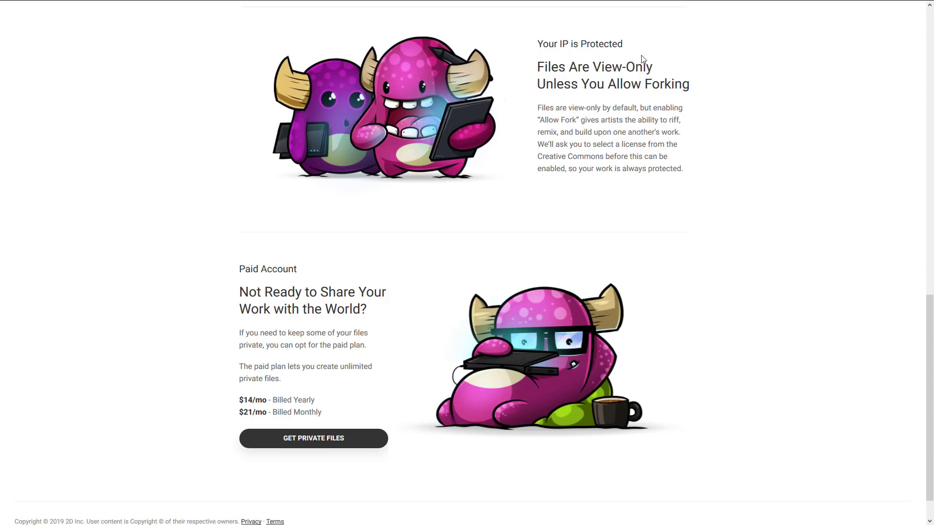
scroll(575, 173, "down", 1)
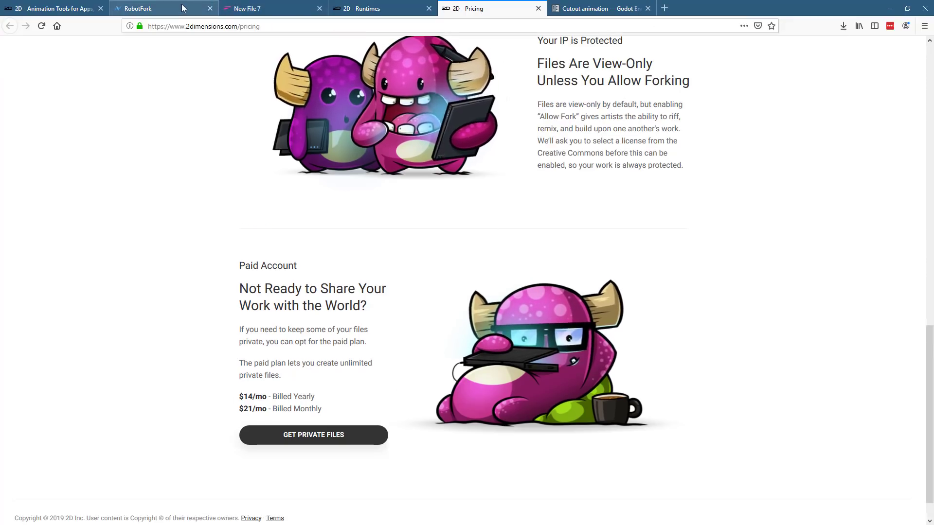
Step: Switch to the RobotFork file and create a new file from there
left_click(214, 5)
left_click(14, 15)
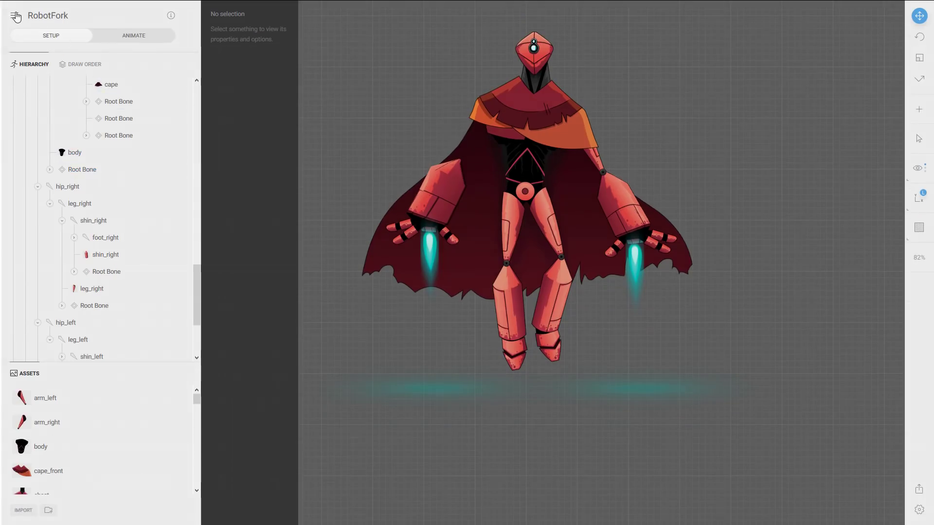
left_click(42, 102)
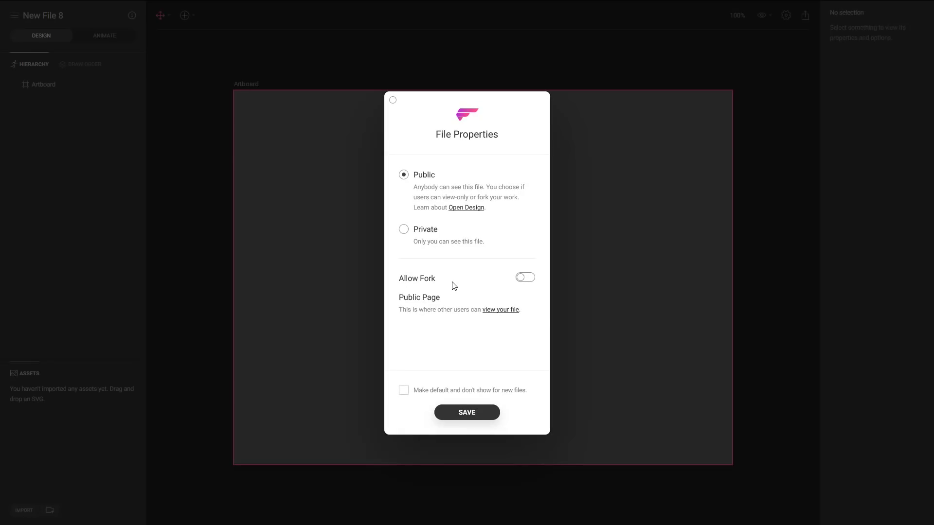
Step: In the new file's properties, try the Allow Fork option on and off and set the visibility to Private
left_click(531, 285)
left_click(532, 285)
left_click(439, 232)
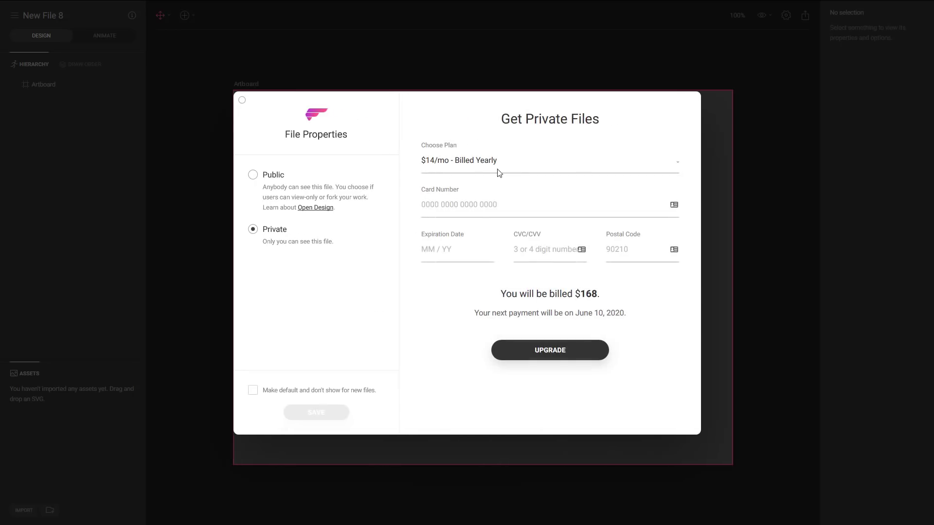
Step: Compare the private-file plans, choose $21/mo - Billed Monthly, and close File Properties without upgrading
left_click(519, 168)
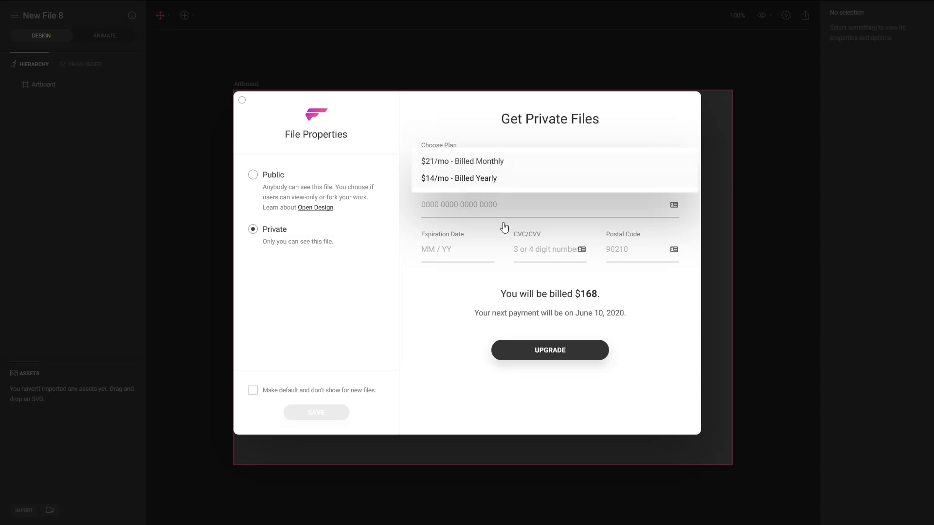
left_click(444, 348)
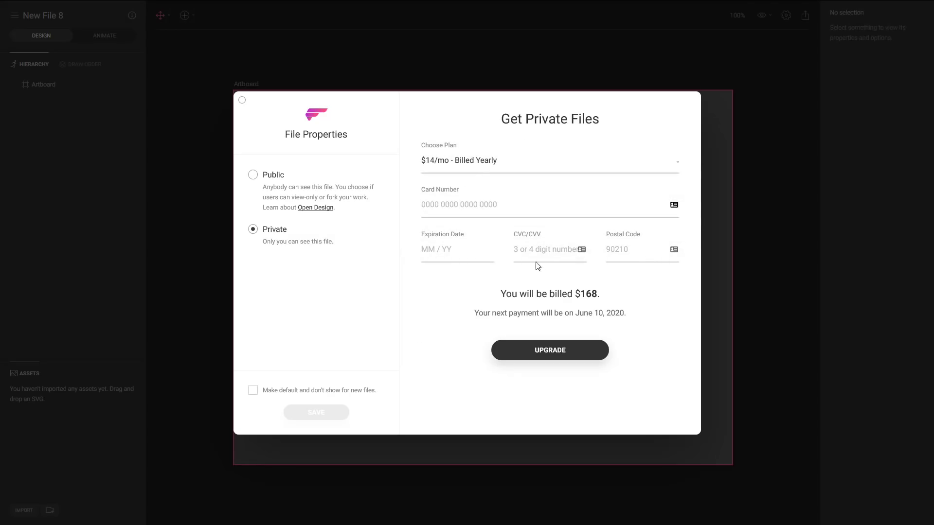
left_click(461, 173)
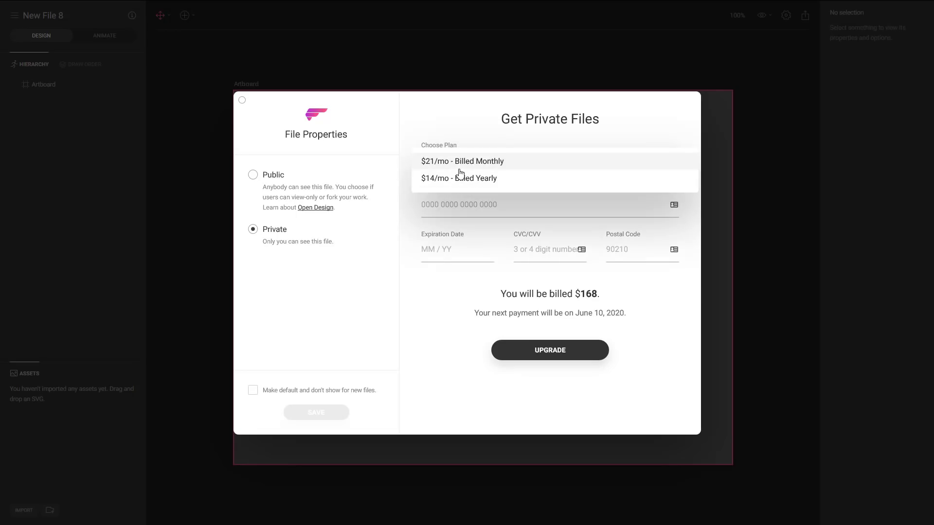
left_click(462, 166)
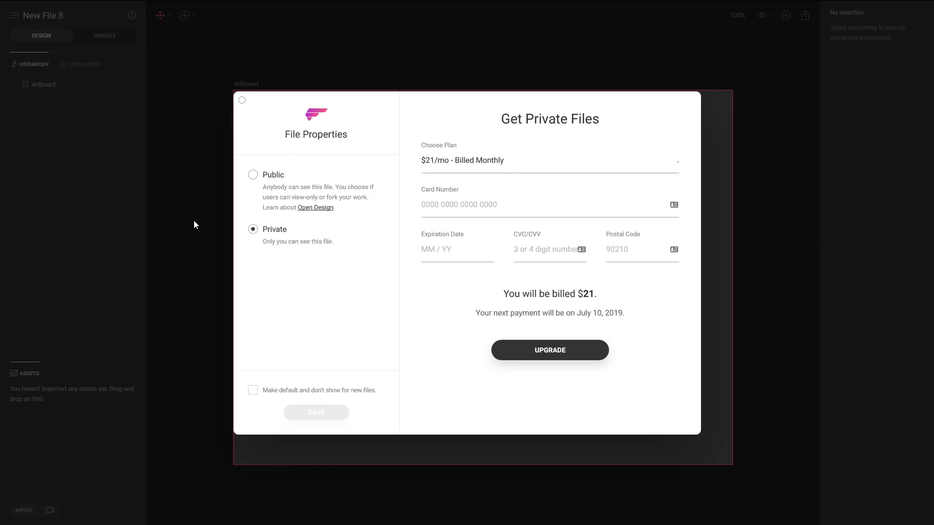
left_click(242, 100)
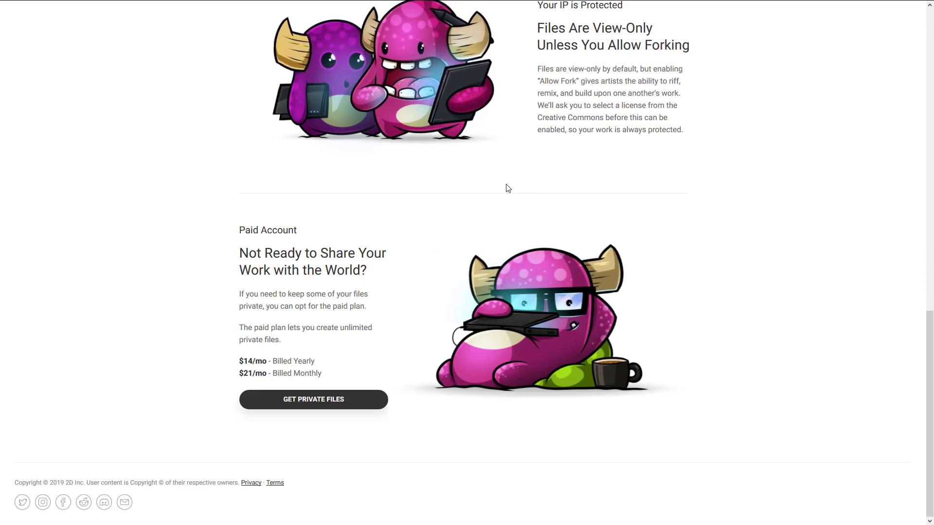
Step: Switch to the Godot Cutout animation documentation and check the gBot part images in the gbot_resources folder
key("ctrl+Tab")
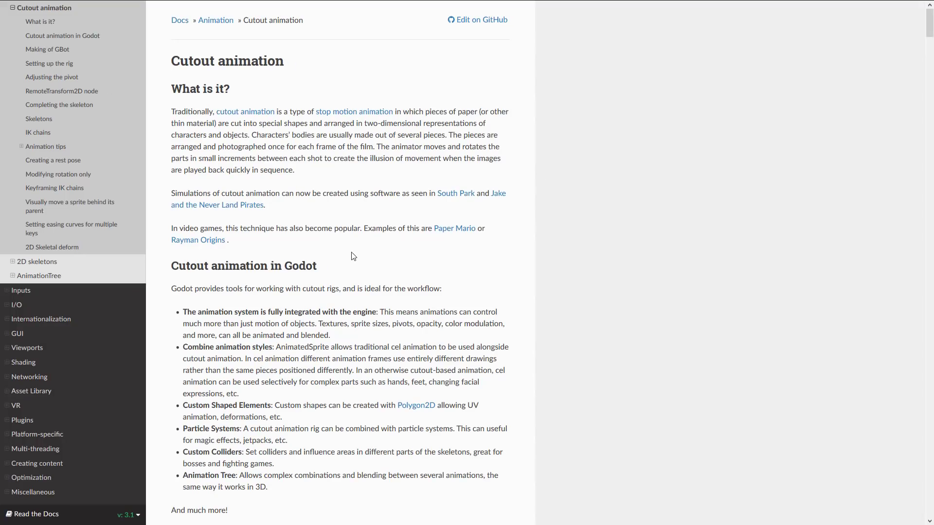
key("alt+Tab")
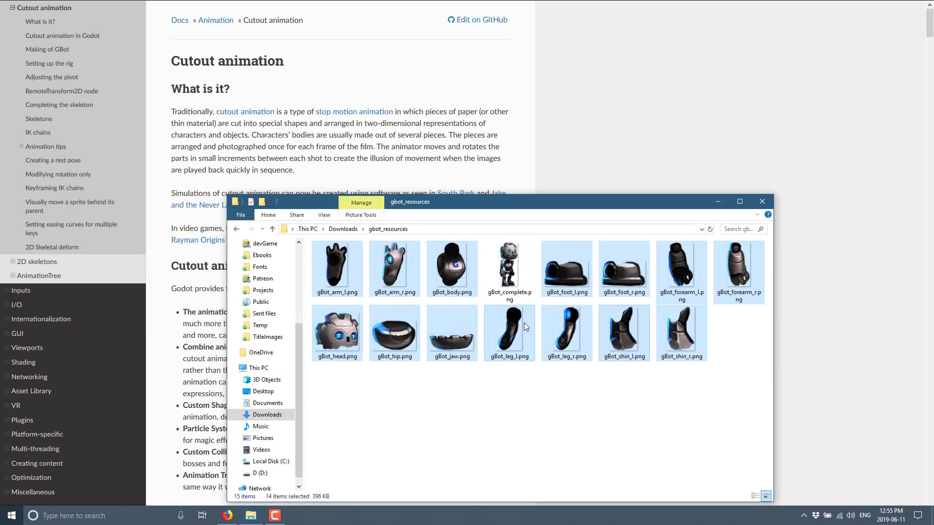
key("alt+Tab")
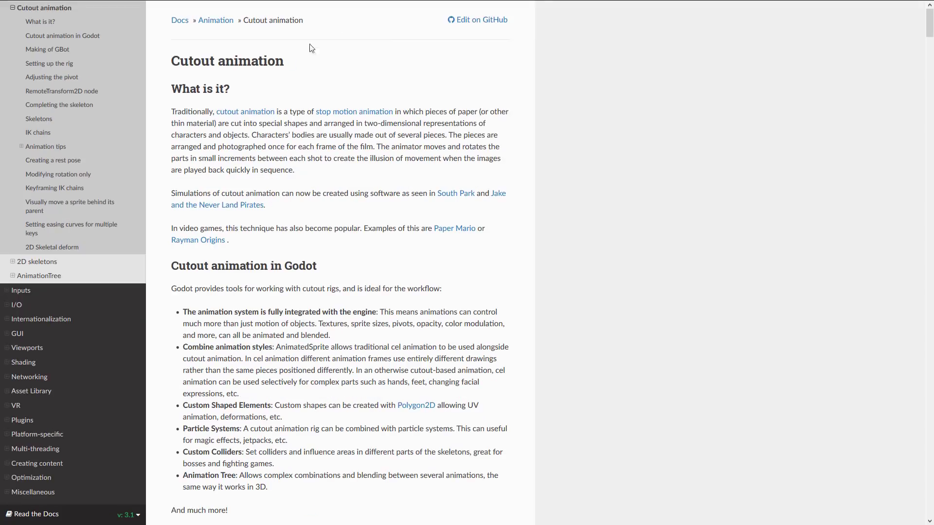
Step: Find the Making of GBot section with the gbot_resources.zip download in the Cutout animation documentation
mouse_move(361, 3)
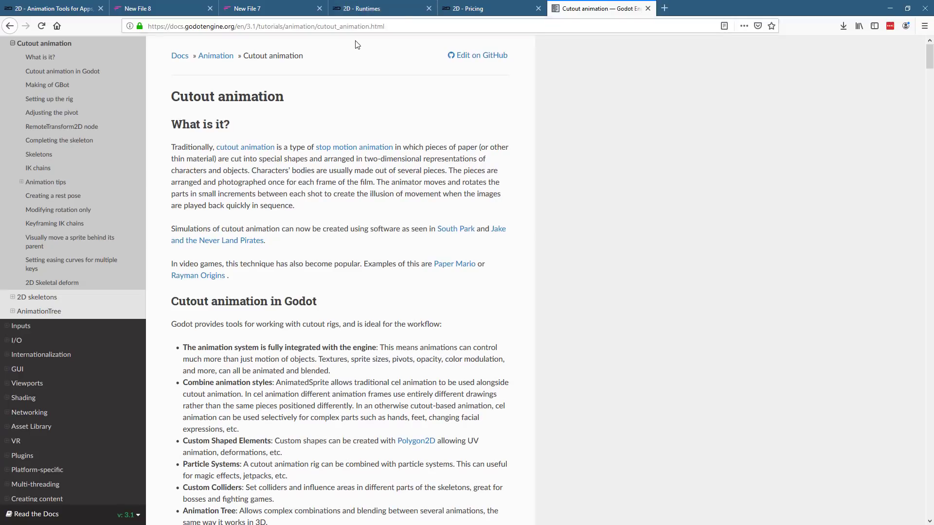
scroll(437, 322, "down", 5)
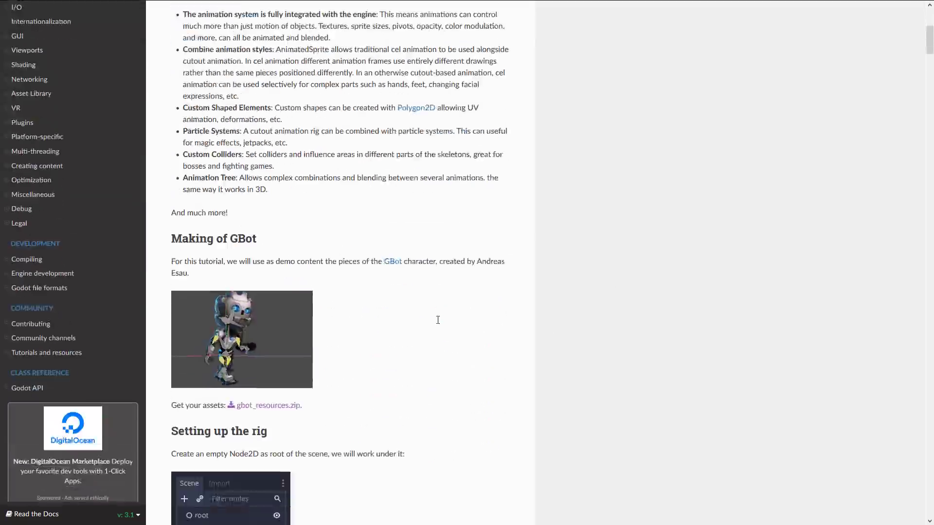
scroll(350, 378, "down", 1)
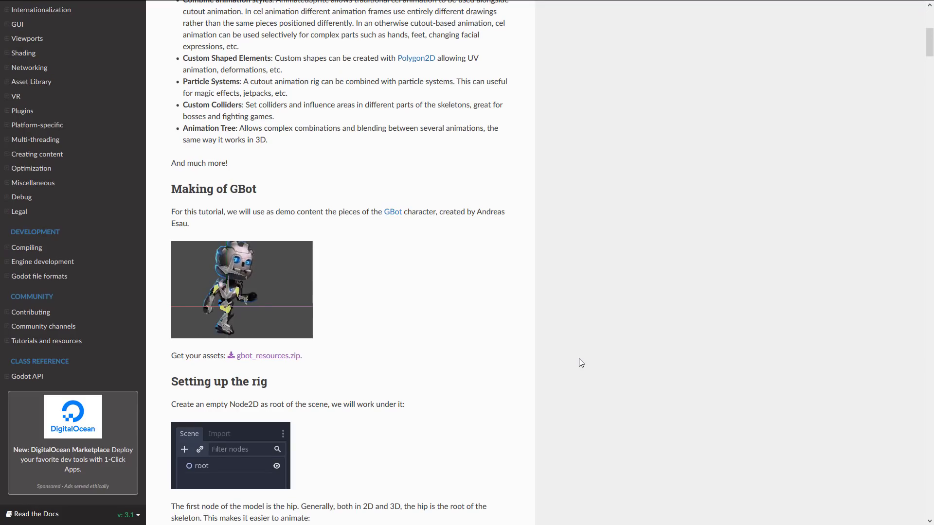
Step: Switch to the 2Dimensions site and browse the popular community files in Explore
key("ctrl+Tab")
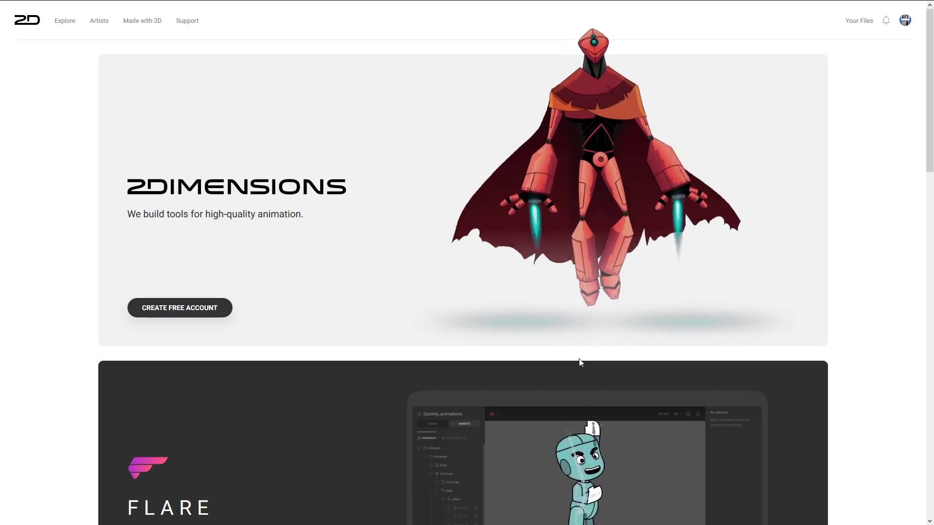
mouse_move(57, 26)
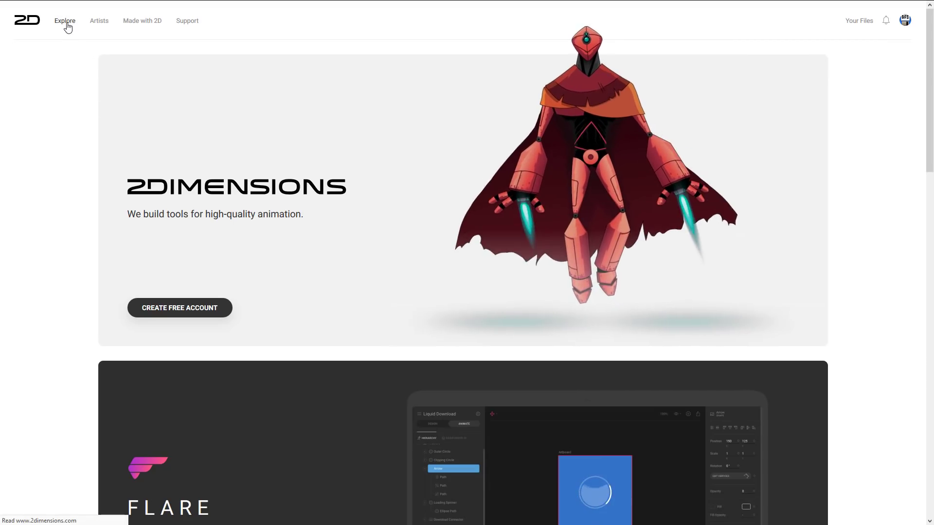
left_click(68, 27)
scroll(709, 262, "down", 8)
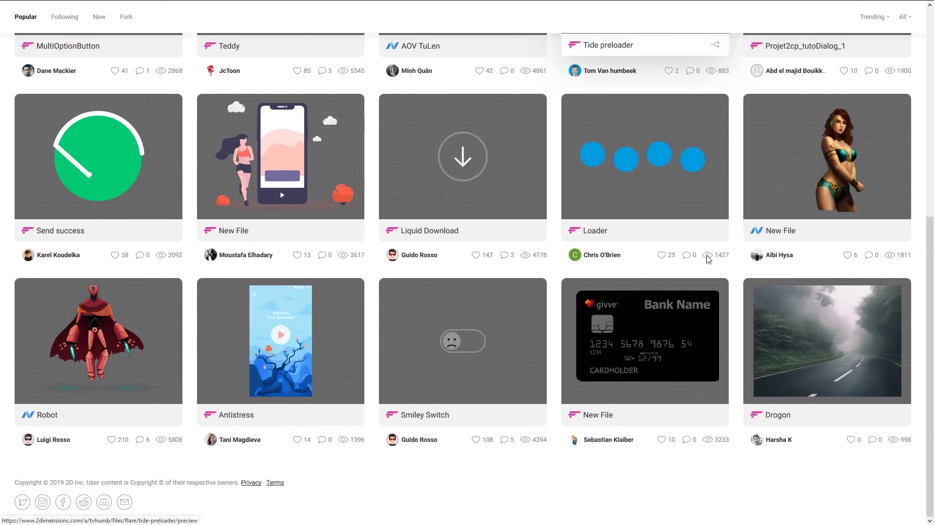
scroll(708, 259, "down", 10)
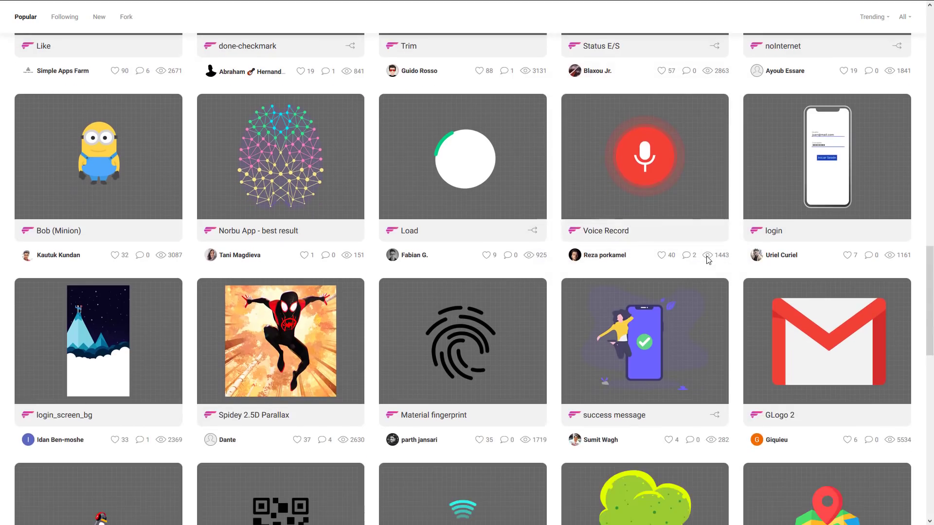
scroll(708, 259, "up", 15)
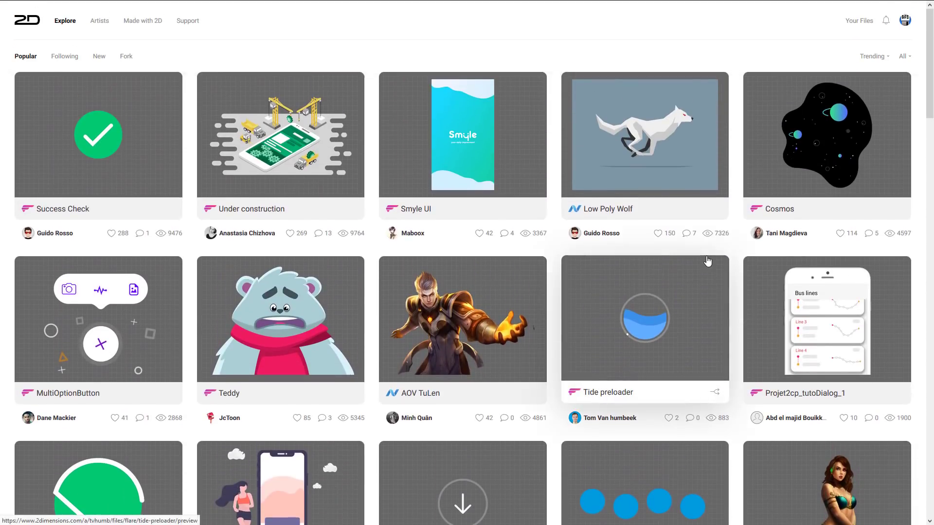
Step: Open the community file AOV TuLen in the Nima editor and play its animation
left_click(424, 309)
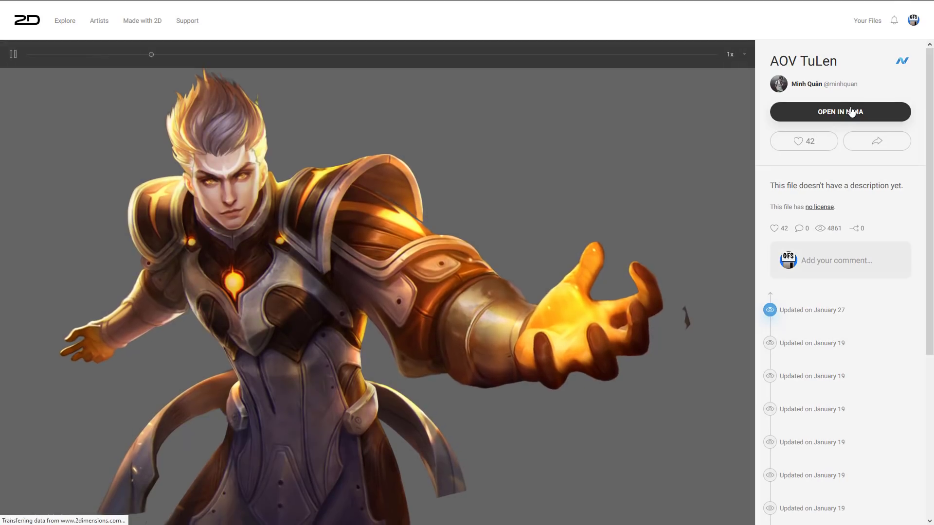
left_click(846, 112)
key("Tab")
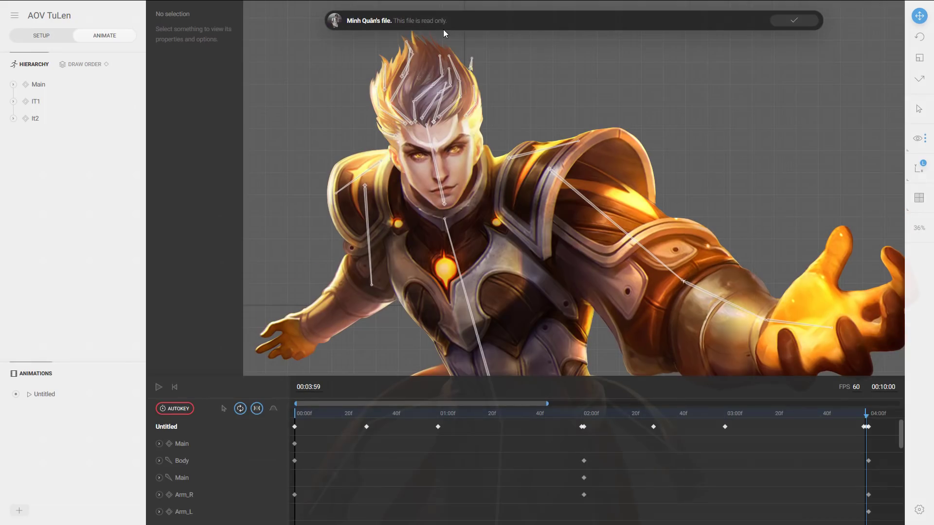
left_click(156, 387)
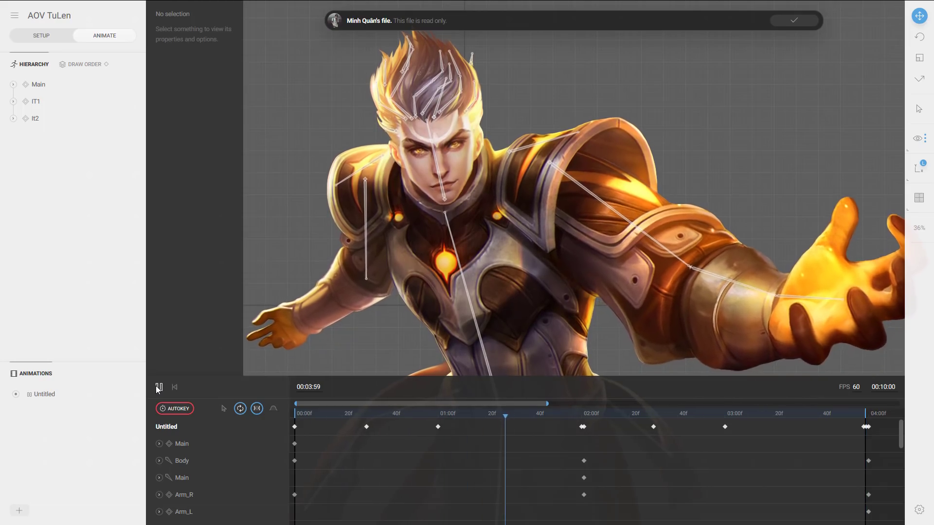